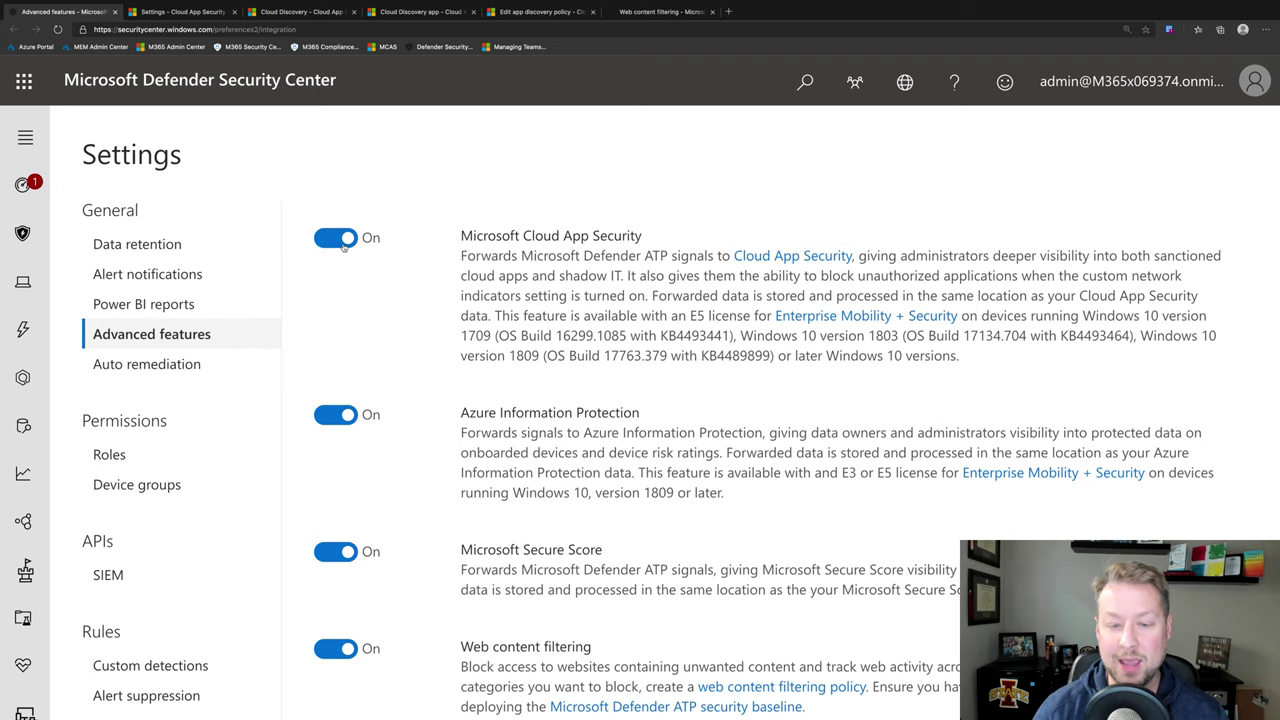
scroll(422, 462, "down", 4)
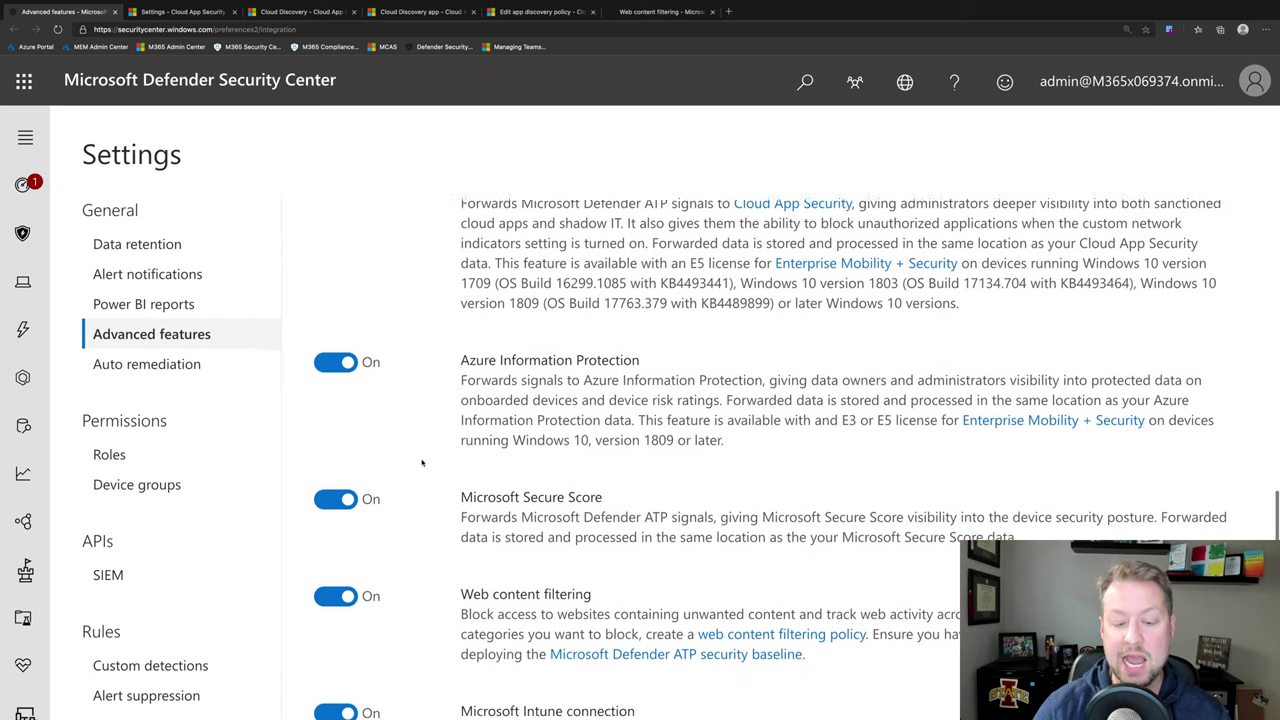
scroll(422, 462, "down", 1)
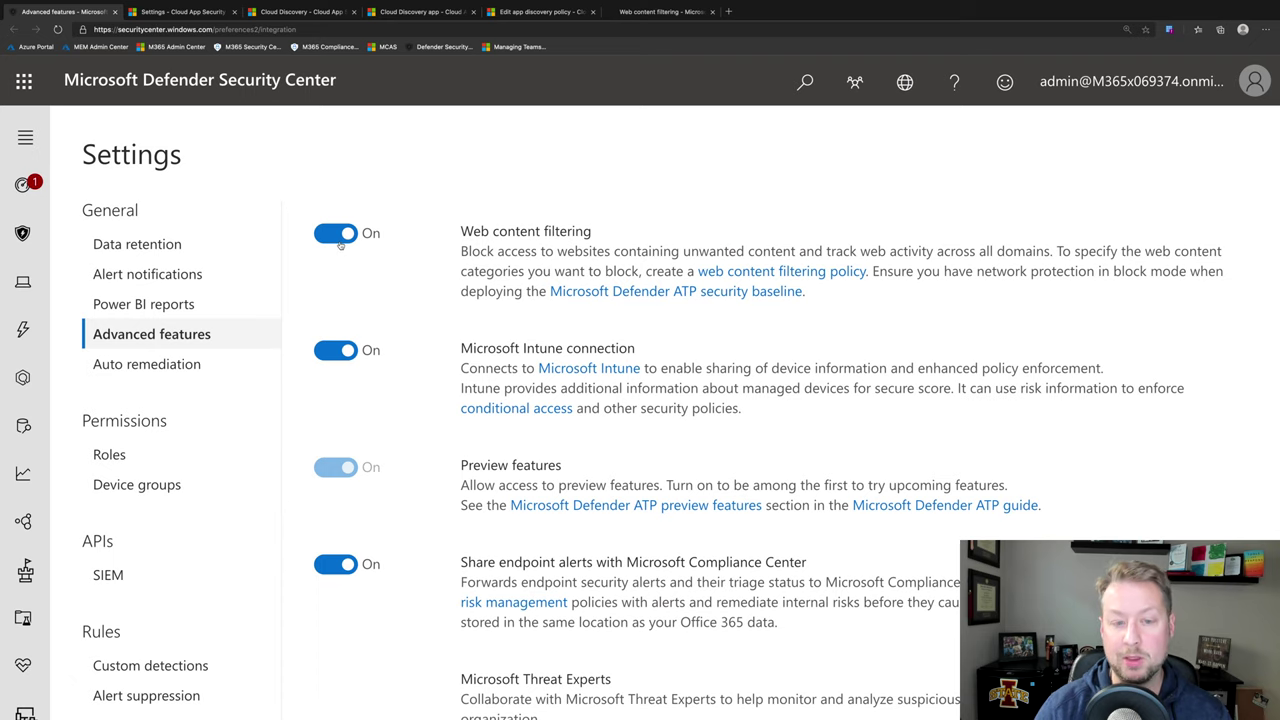
key("ctrl+Tab")
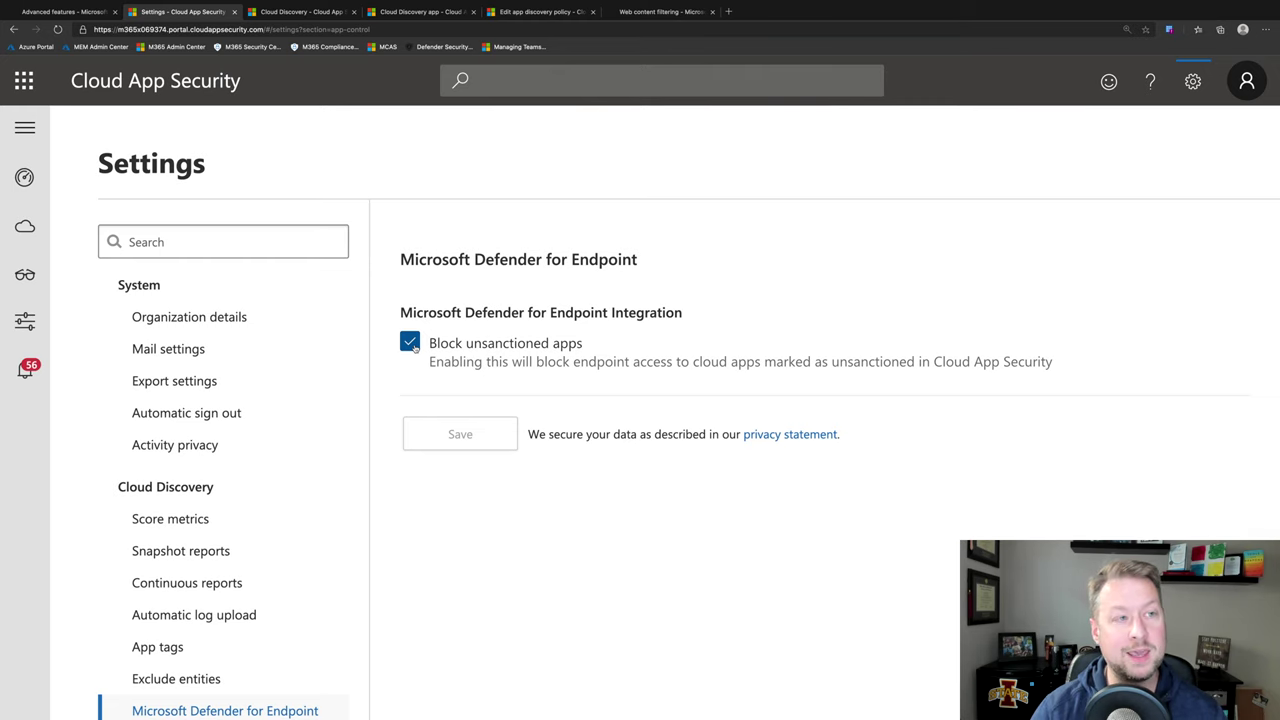
- Switch to Cloud Discovery's Discovered apps, which lists 16 apps from the Win10 Endpoint Users report
key("ctrl+Tab")
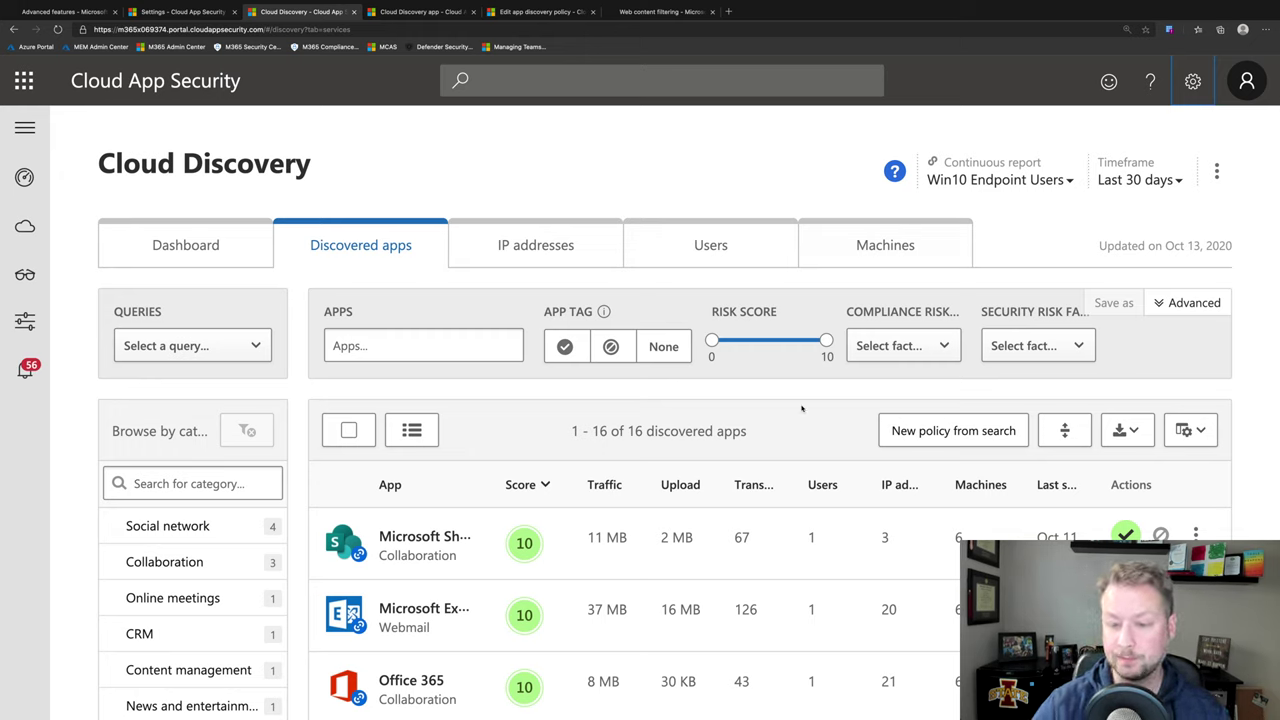
- Find Twitter Widgets in the Discovered apps table and tag it as unsanctioned
scroll(786, 445, "down", 2)
scroll(786, 445, "down", 3)
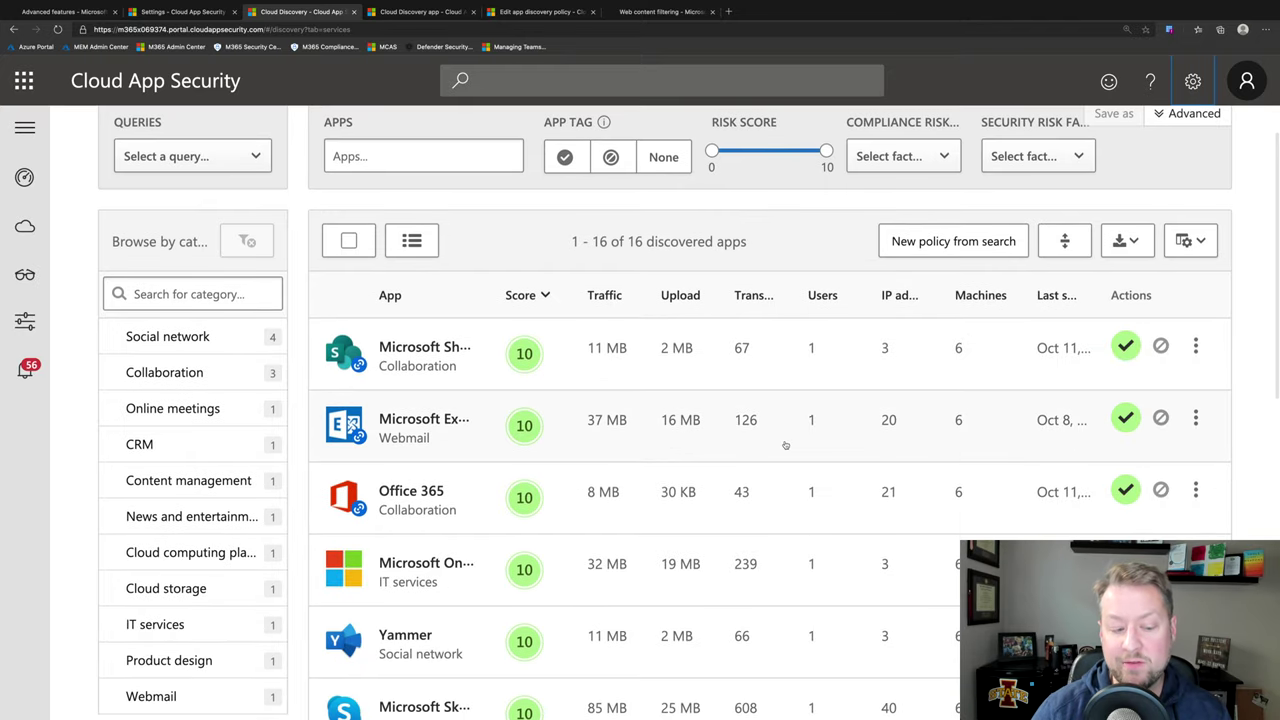
scroll(786, 445, "down", 1)
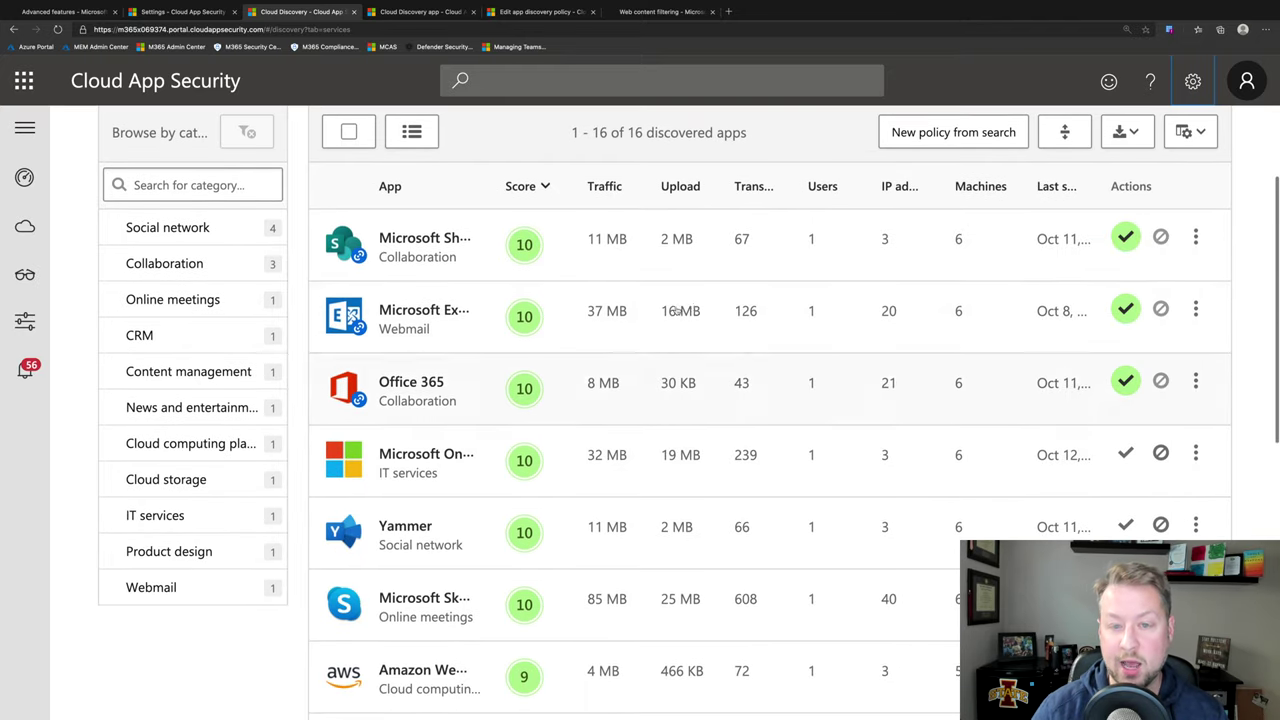
scroll(690, 403, "down", 1)
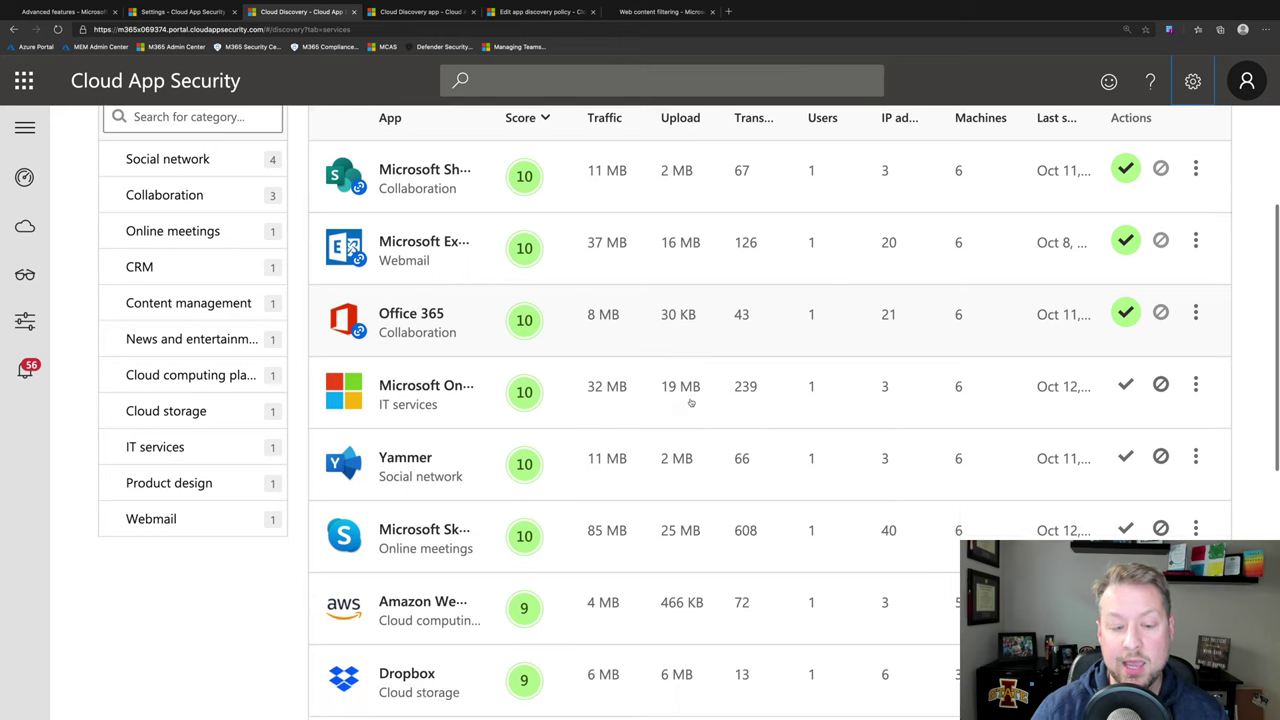
scroll(530, 476, "down", 4)
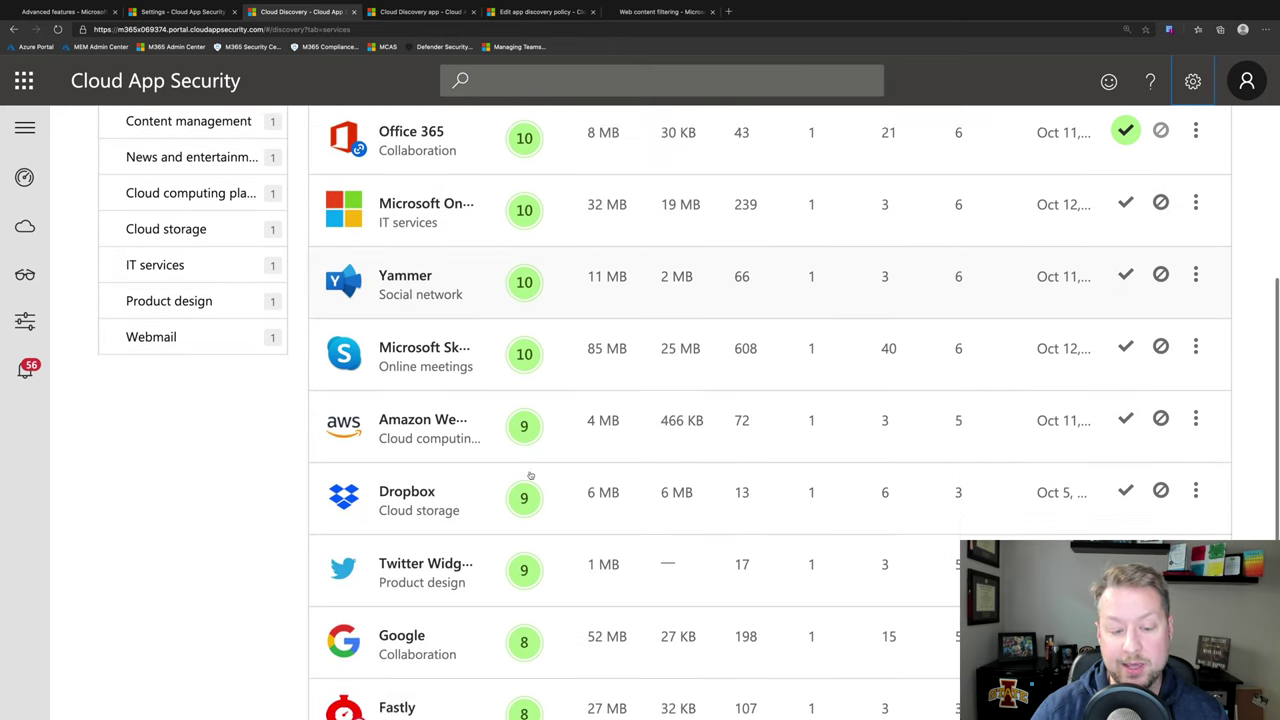
scroll(530, 476, "down", 2)
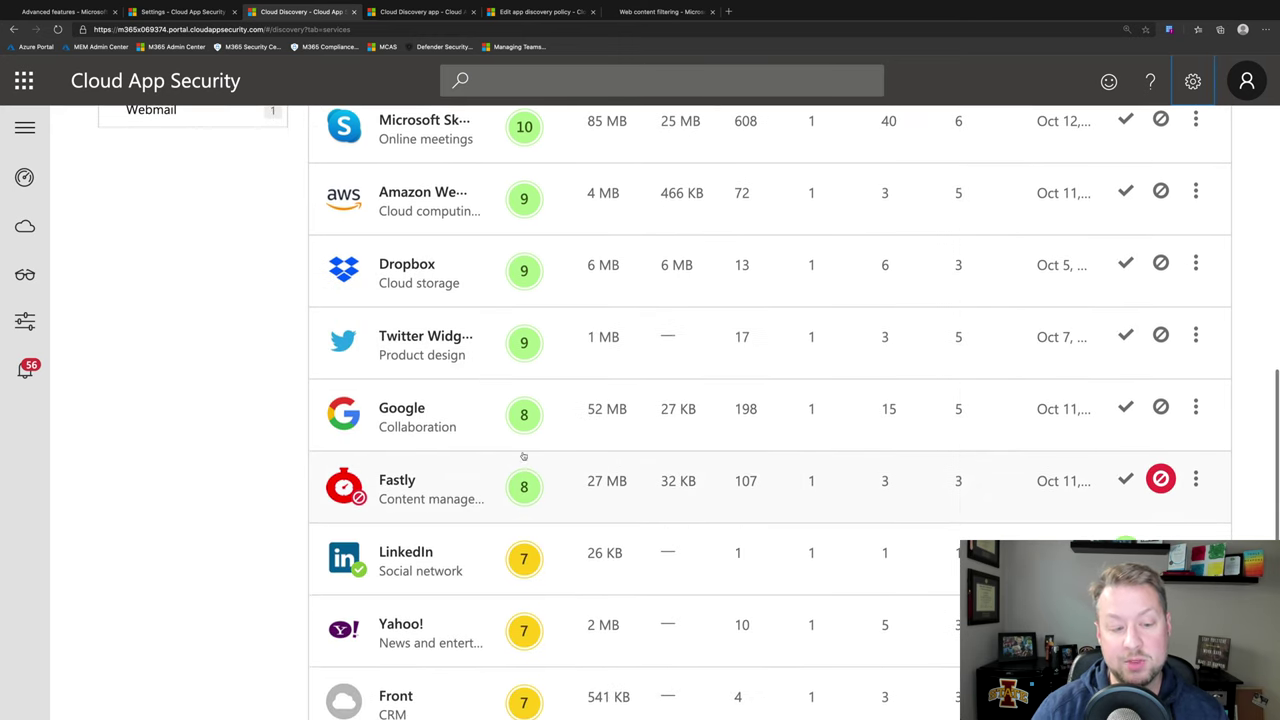
scroll(472, 300, "down", 2)
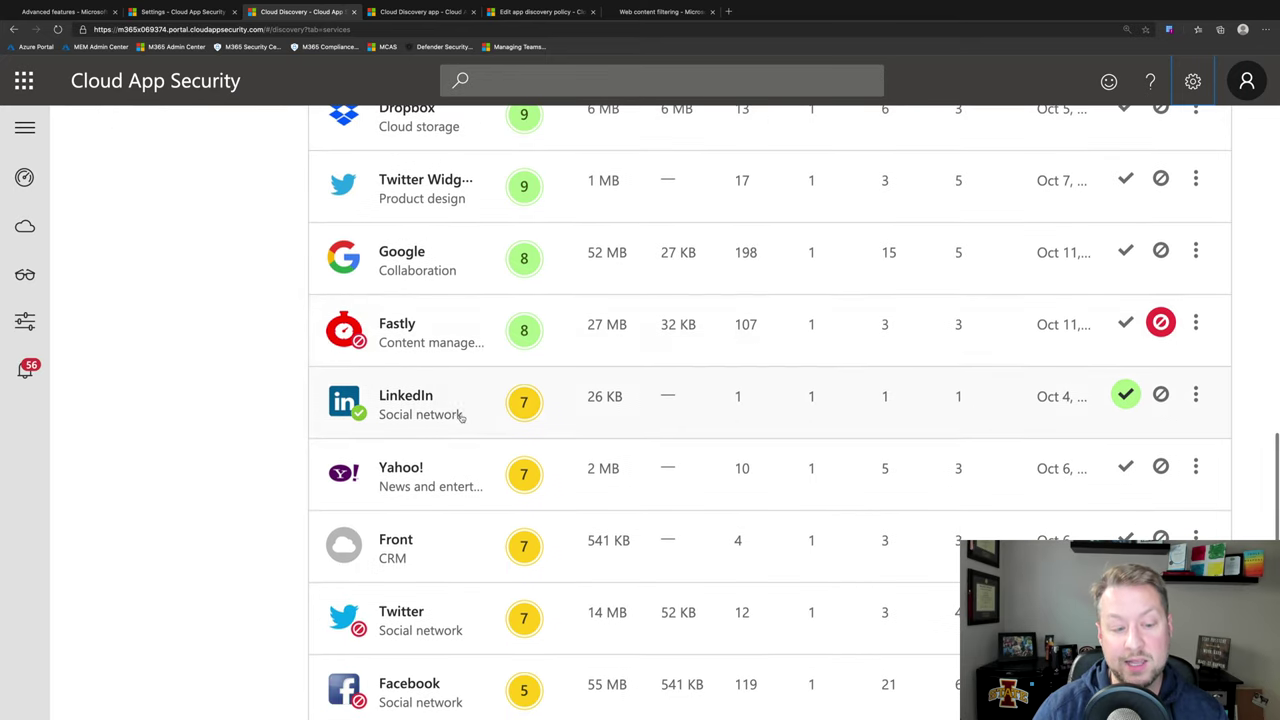
scroll(462, 416, "down", 1)
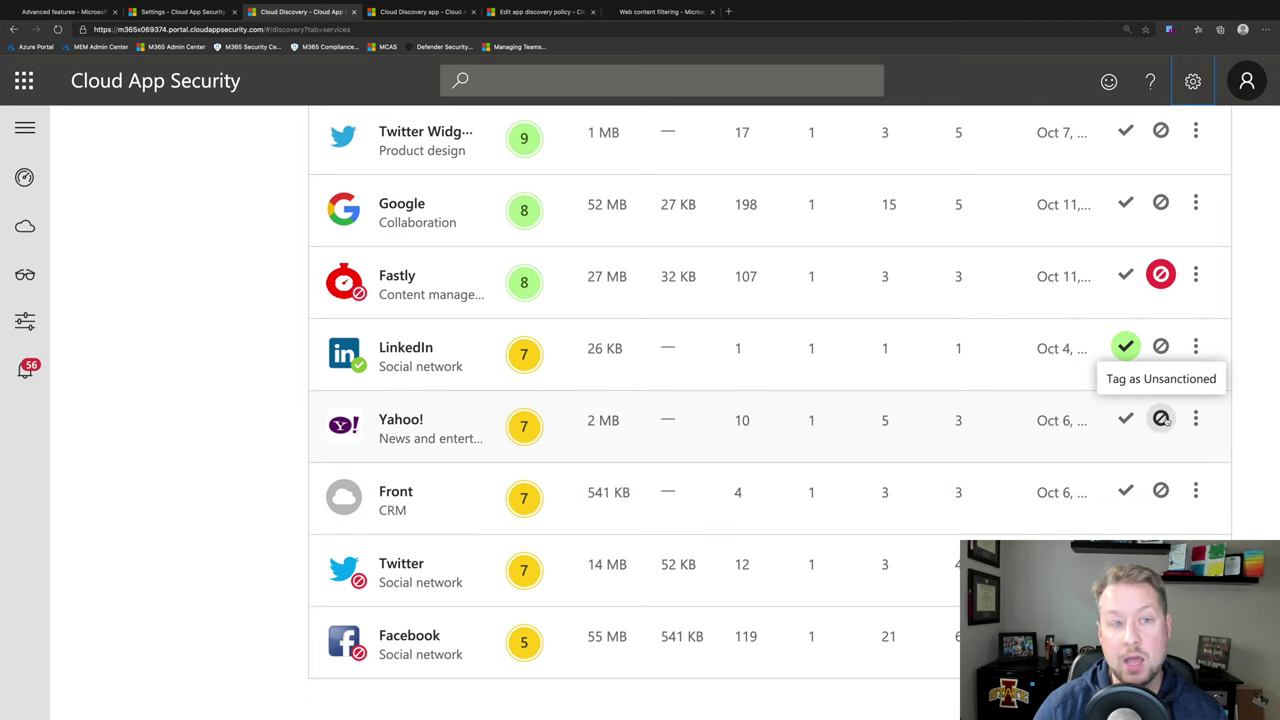
scroll(1063, 360, "up", 2)
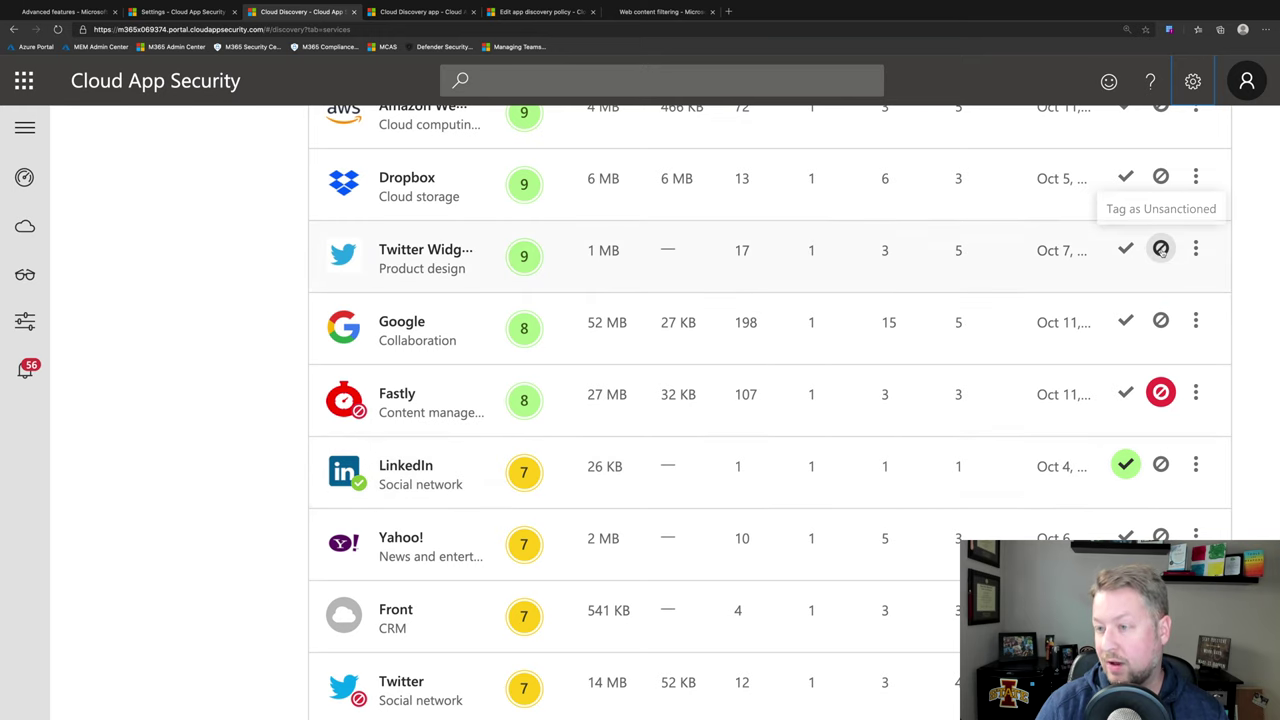
left_click(1161, 250)
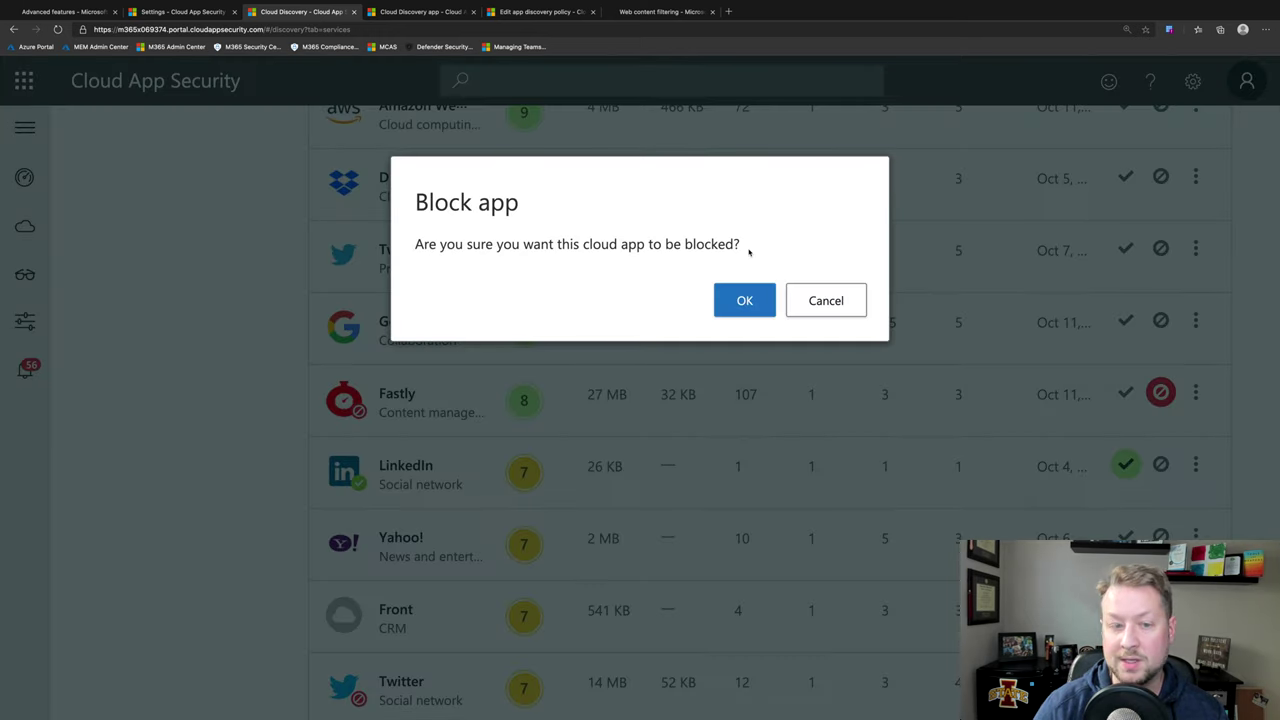
- Confirm blocking the Twitter Widgets app in the Block app dialog
left_click(745, 301)
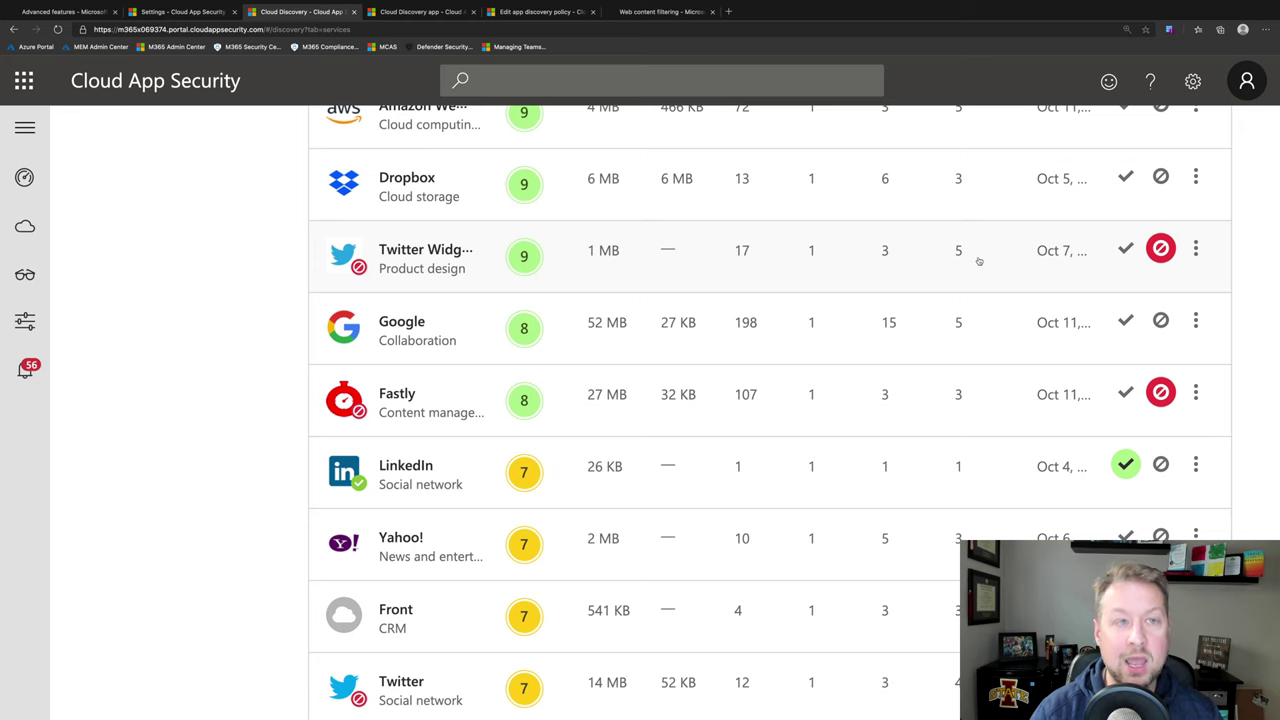
- Switch to the Facebook app's Cloud Discovery info page
key("ctrl+Tab")
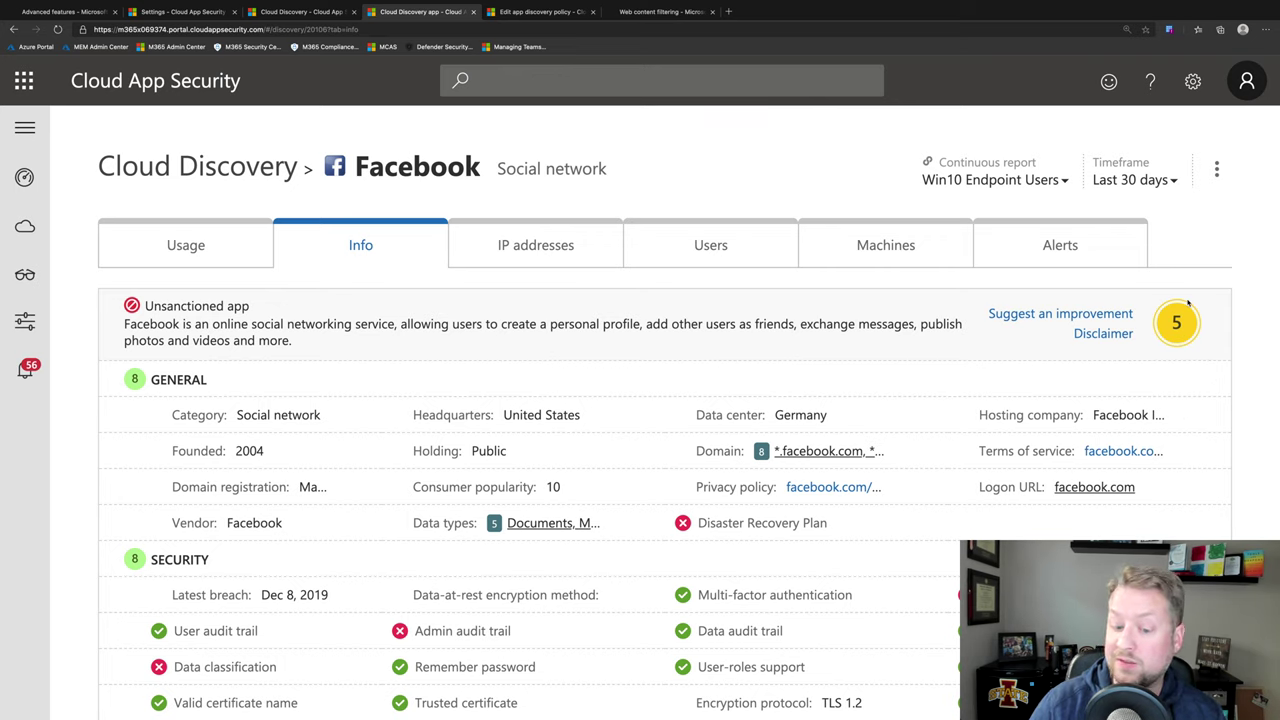
scroll(725, 316, "down", 3)
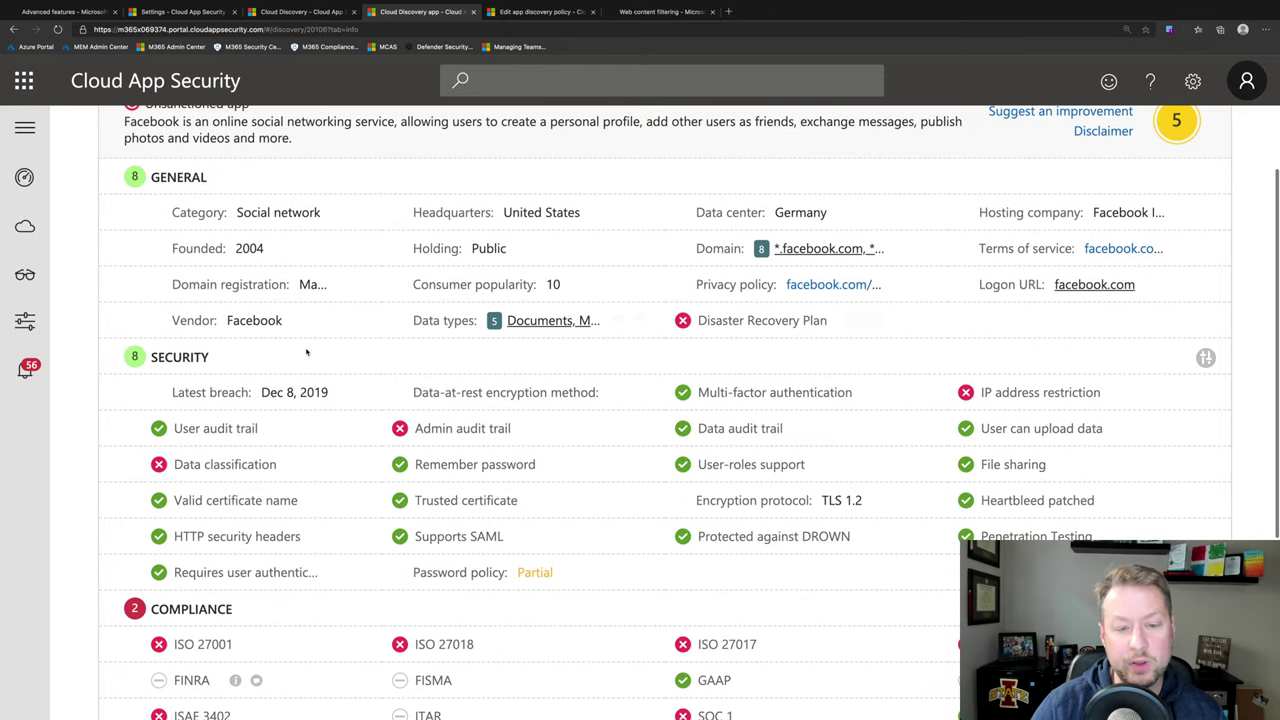
scroll(379, 370, "down", 2)
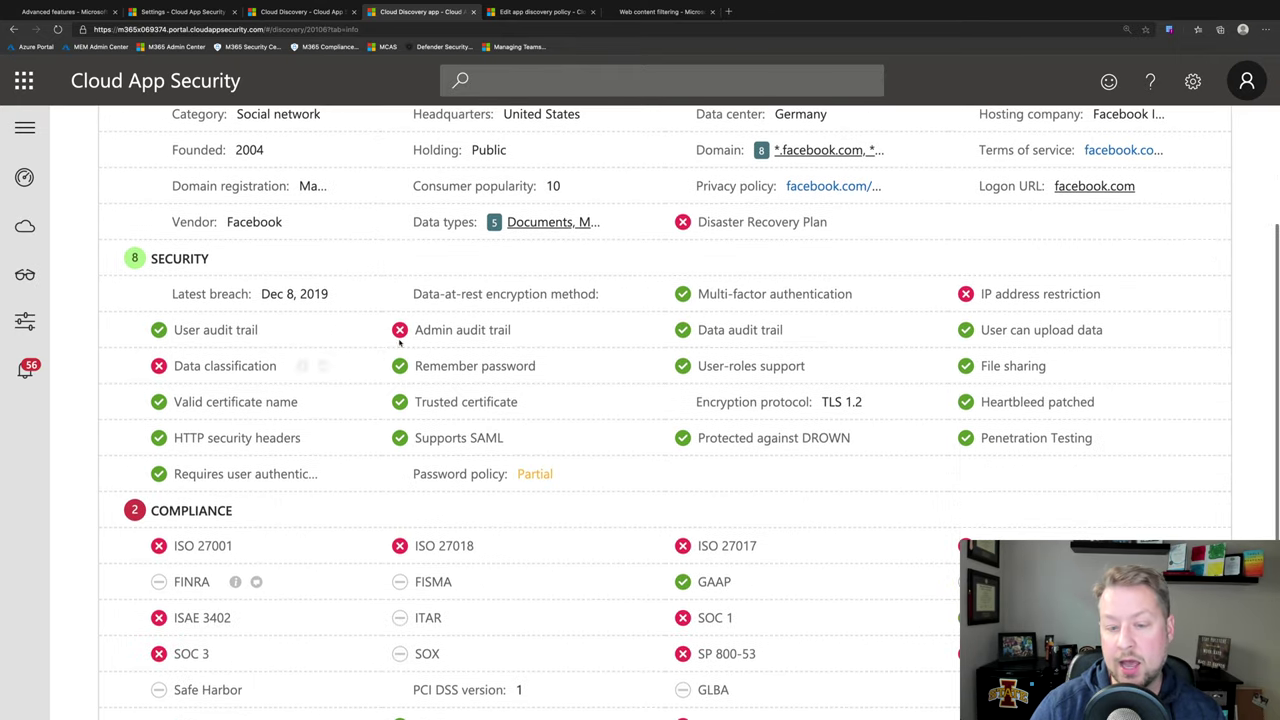
scroll(551, 402, "down", 1)
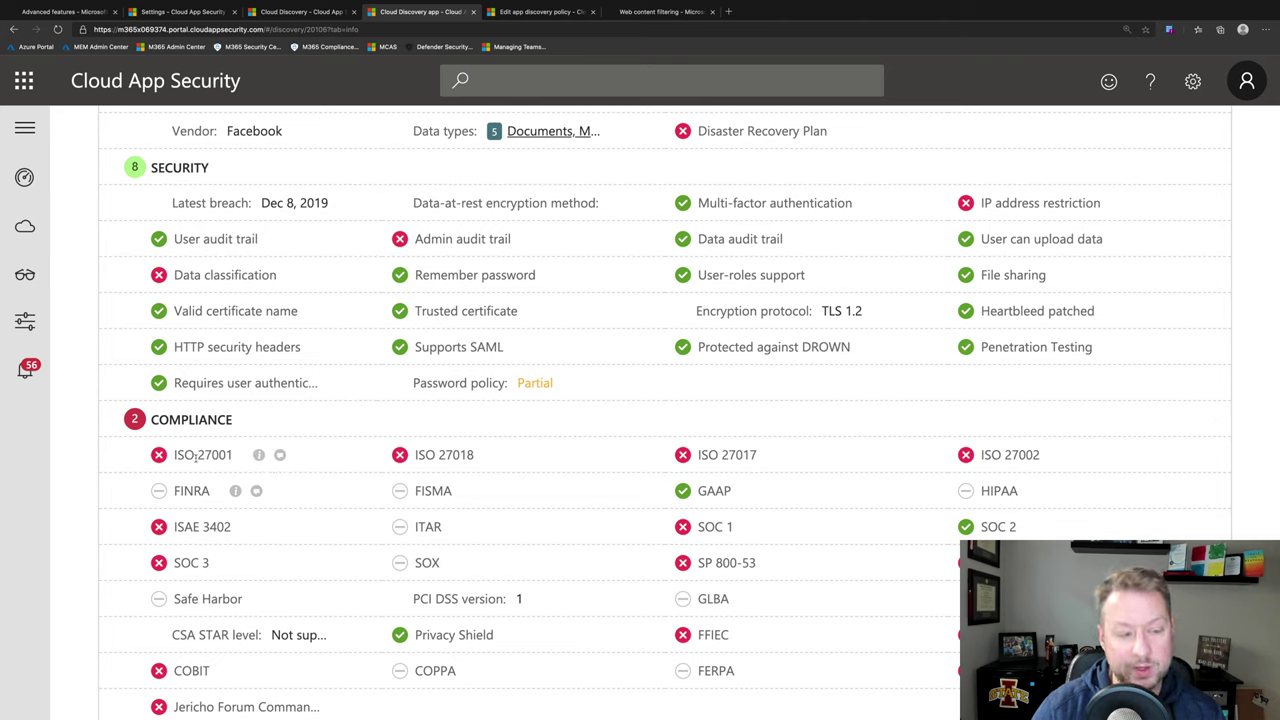
mouse_move(259, 455)
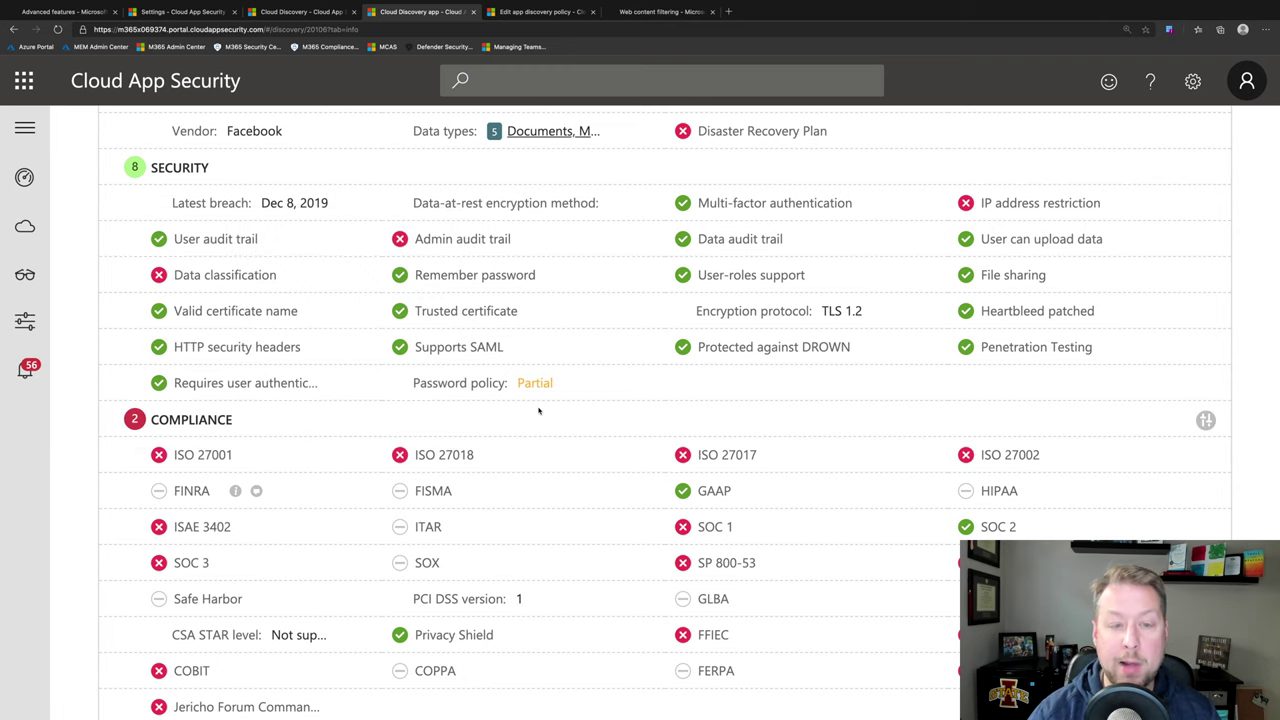
key("ctrl+Tab")
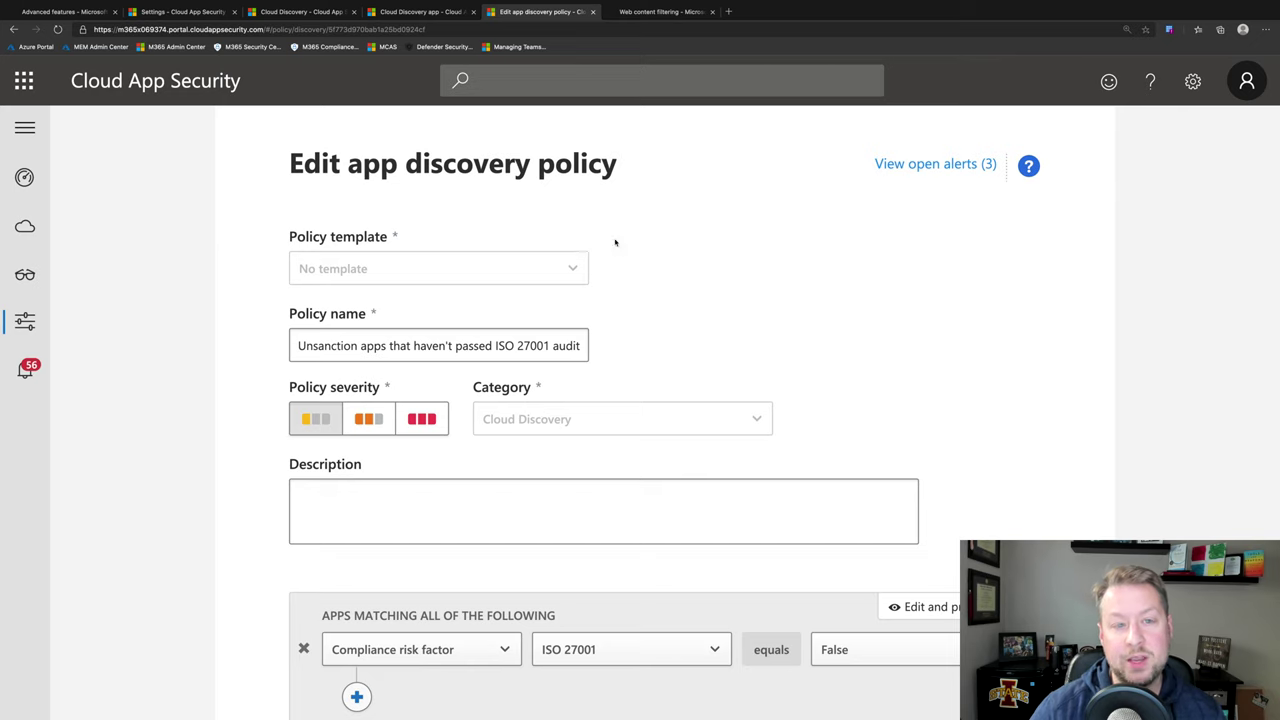
scroll(810, 358, "down", 3)
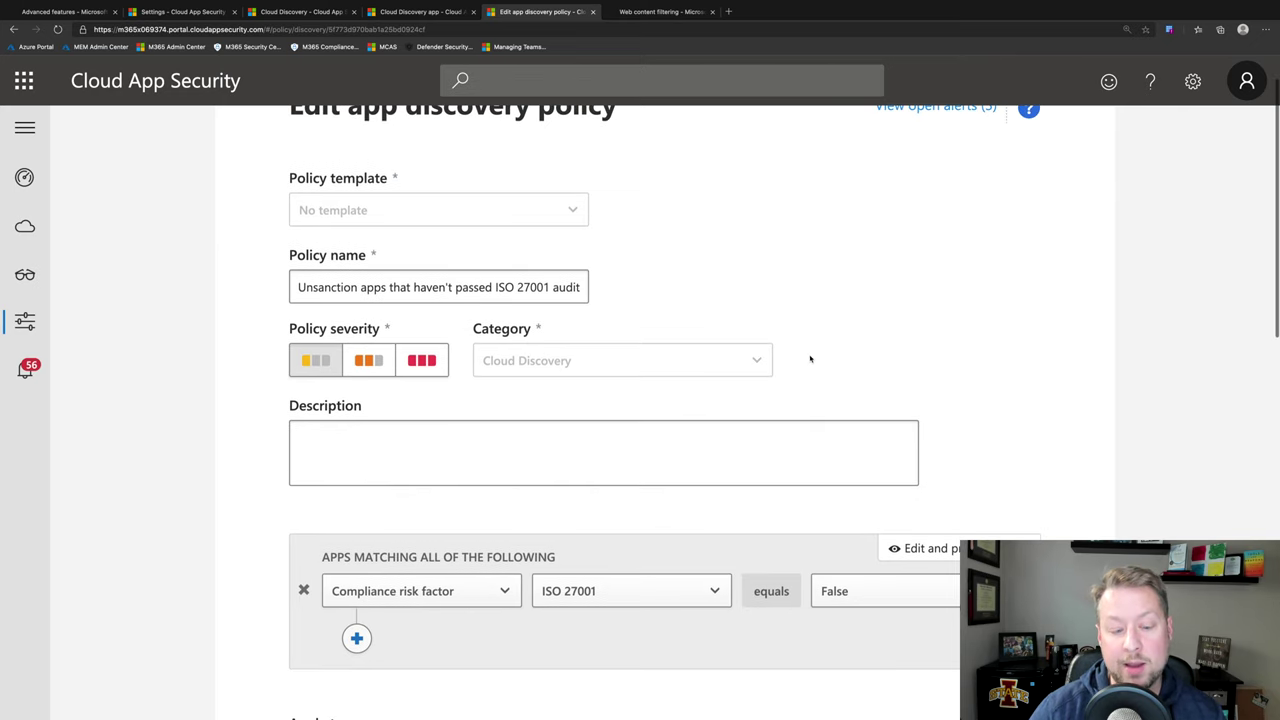
scroll(810, 358, "down", 1)
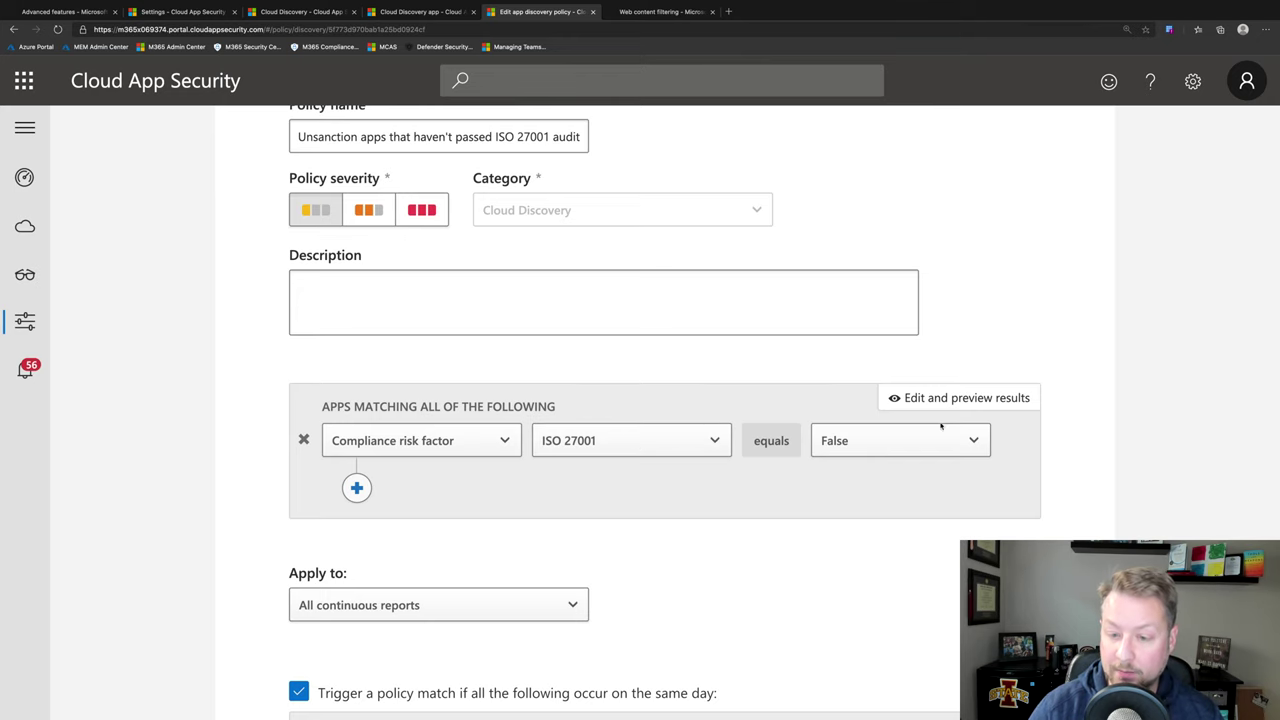
scroll(612, 527, "down", 1)
scroll(610, 525, "down", 3)
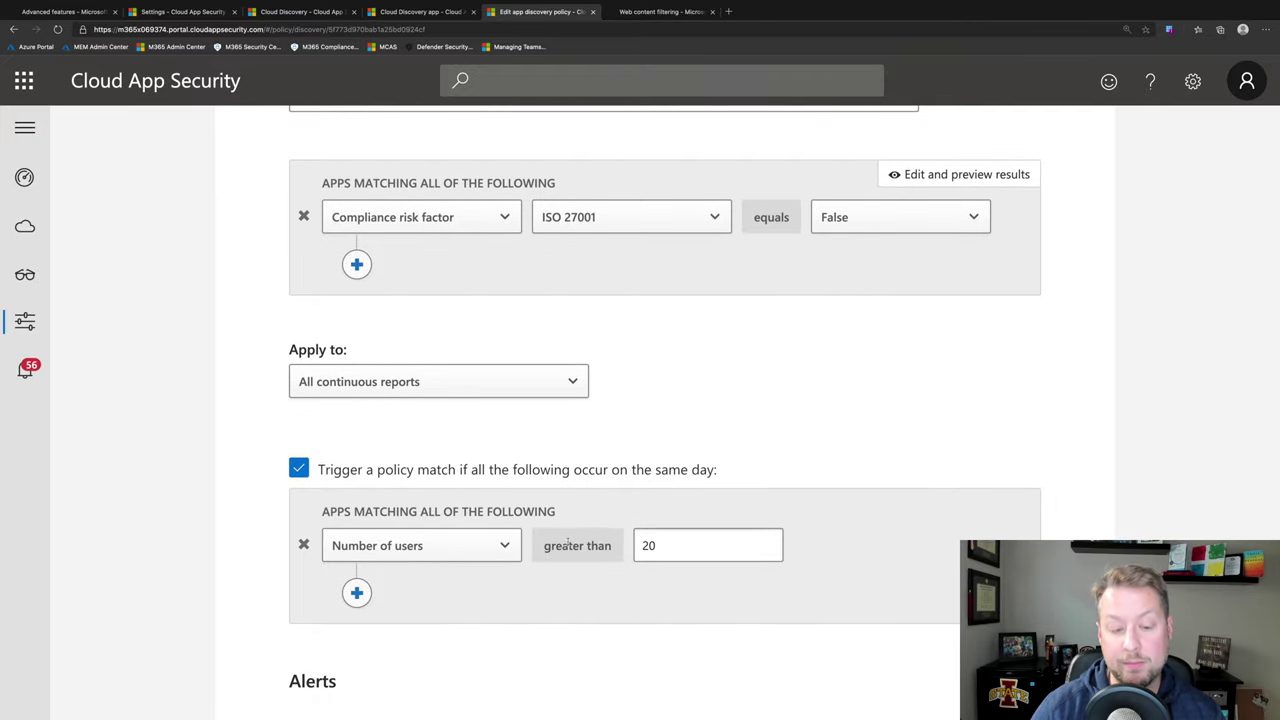
scroll(568, 543, "down", 8)
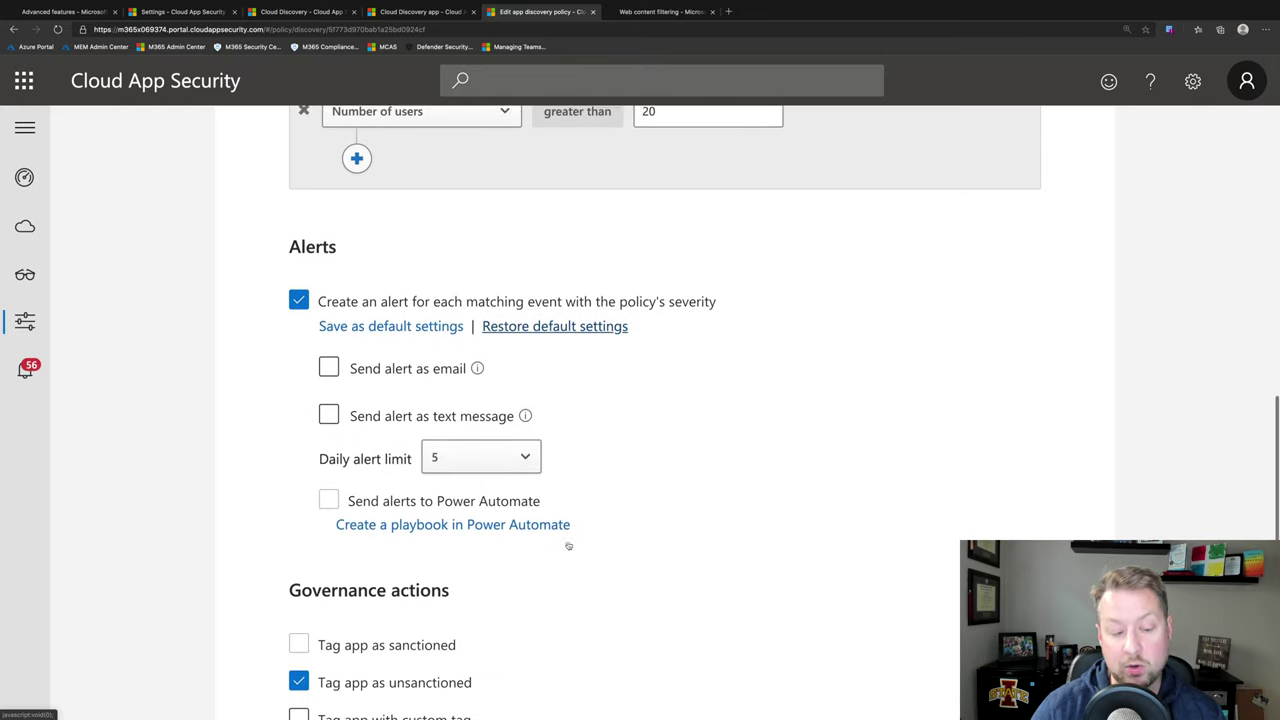
scroll(568, 546, "down", 3)
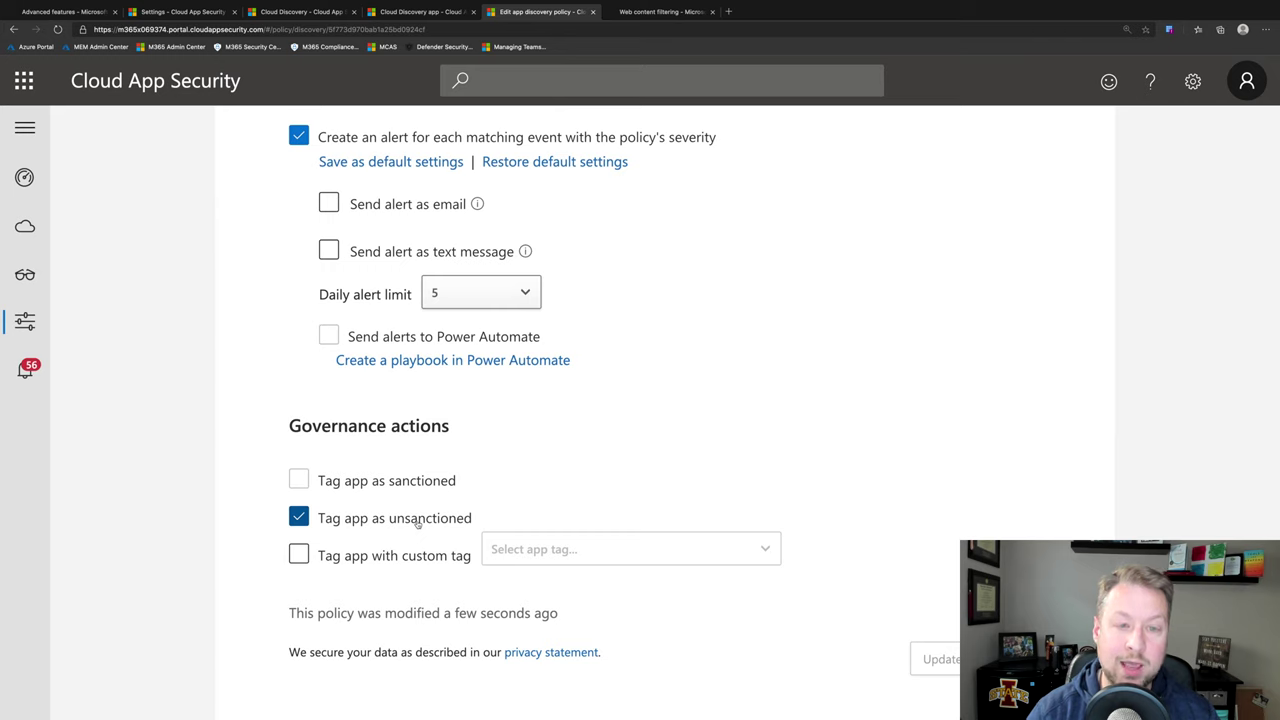
scroll(418, 525, "up", 5)
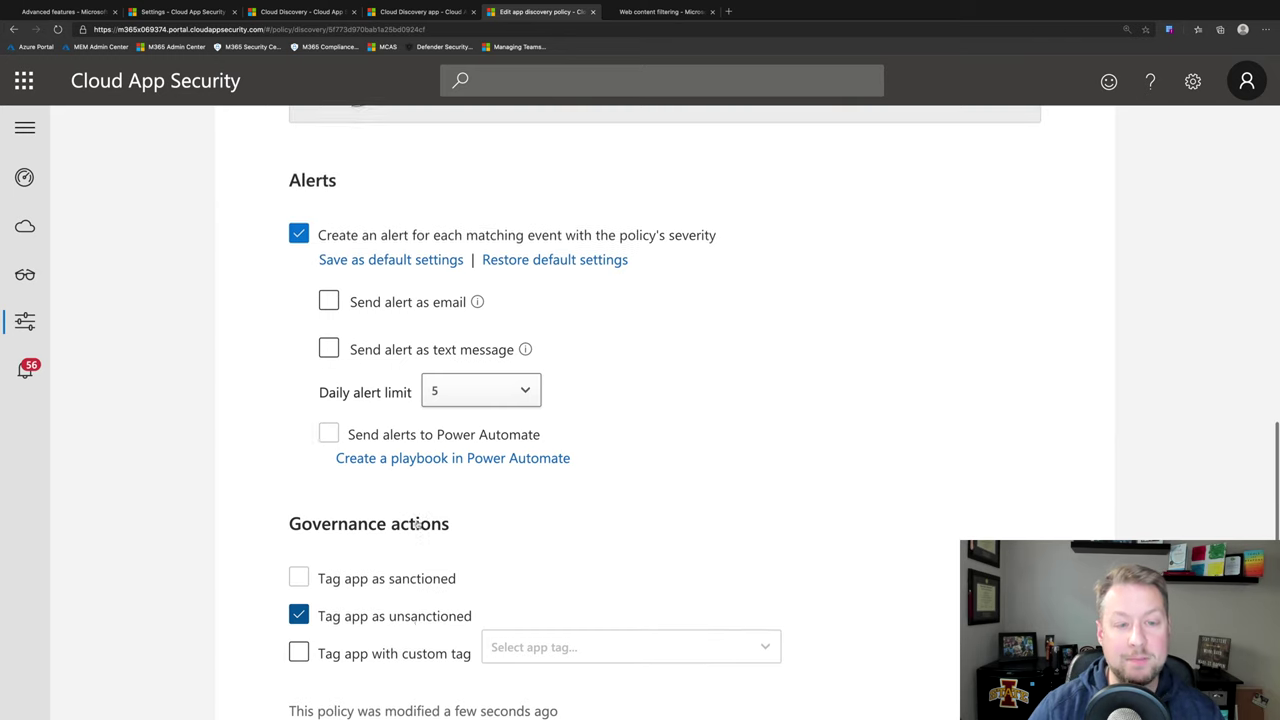
scroll(418, 524, "up", 3)
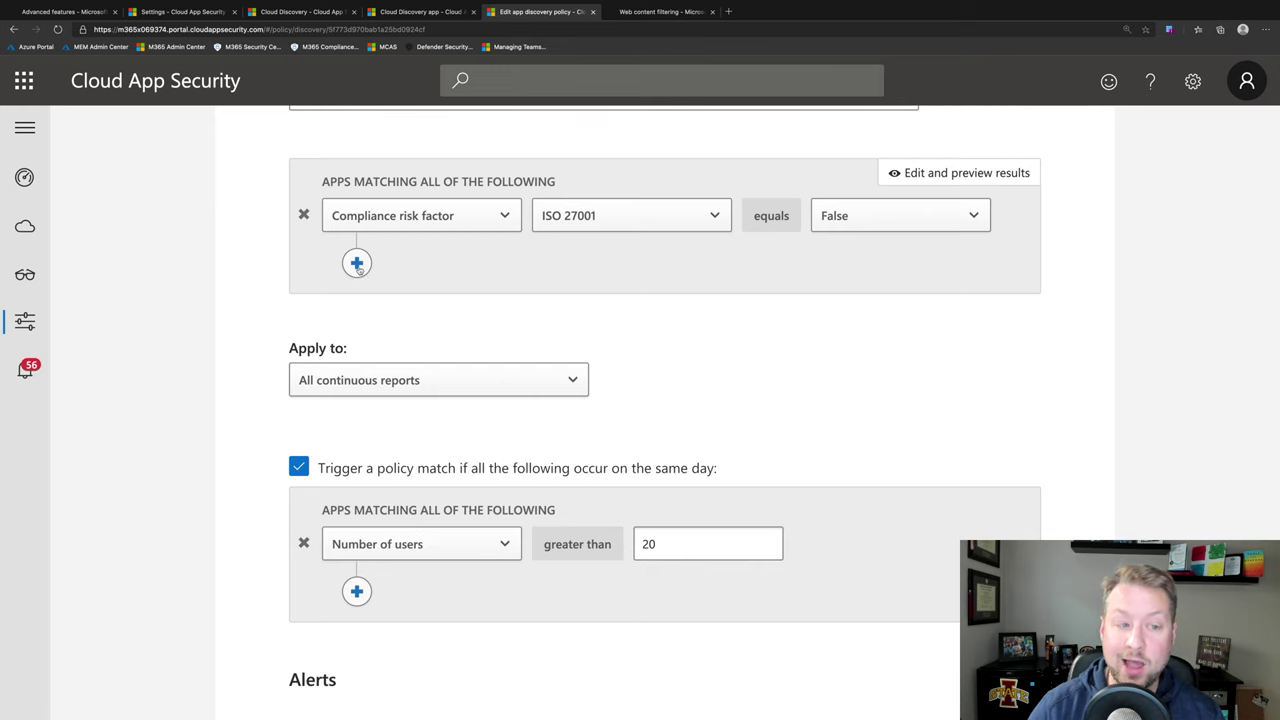
- Add a Risk score filter of 0 to 5, then go to Defender's web content filtering settings
left_click(357, 263)
left_click(441, 222)
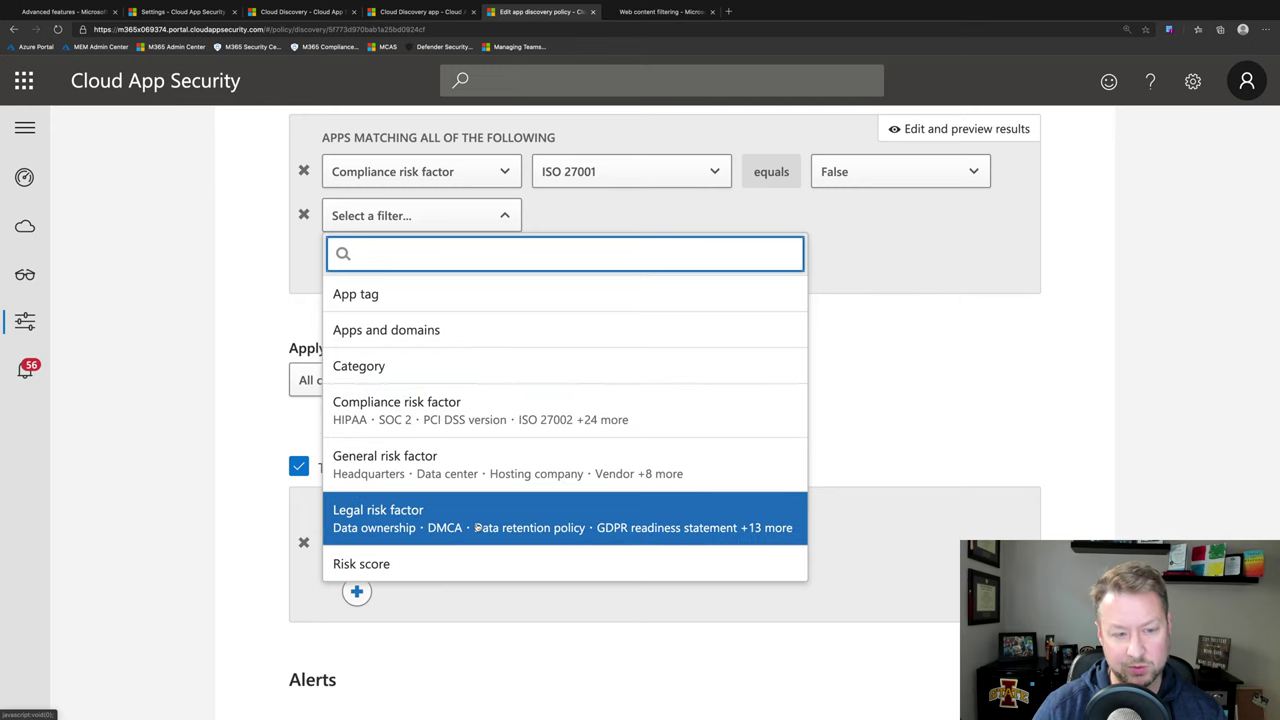
left_click(431, 558)
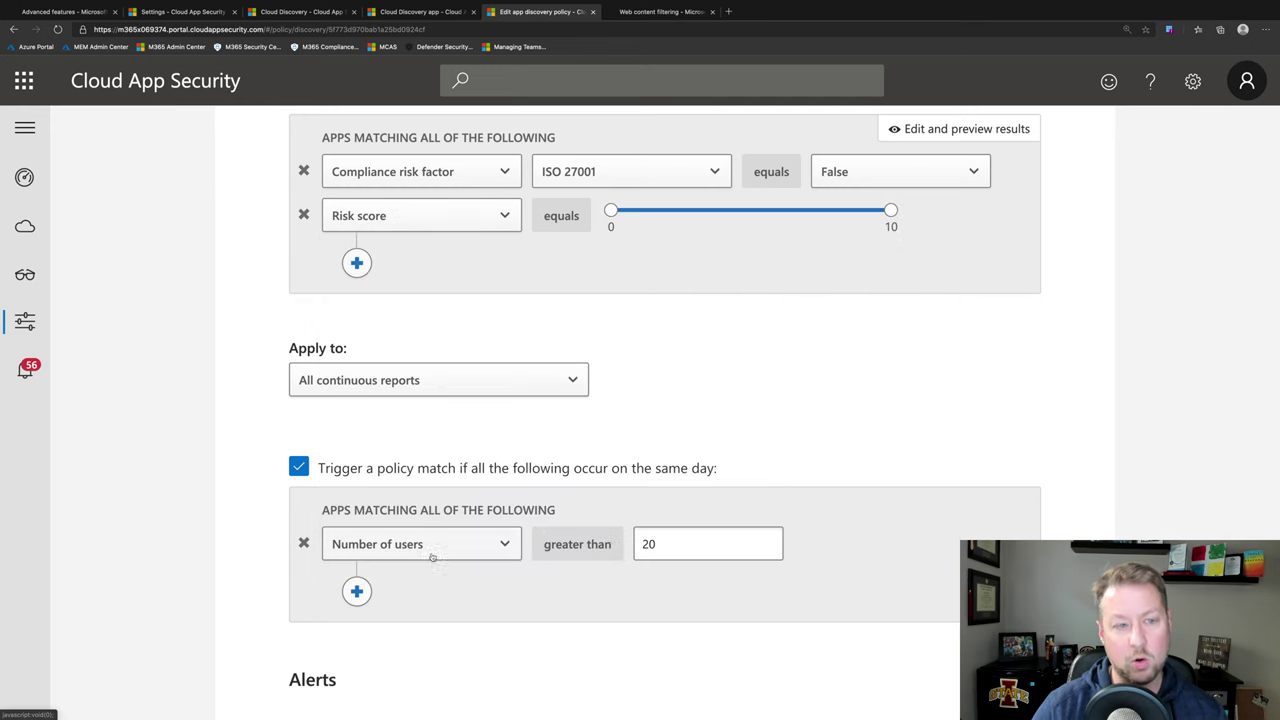
left_click_drag(891, 209, 750, 207)
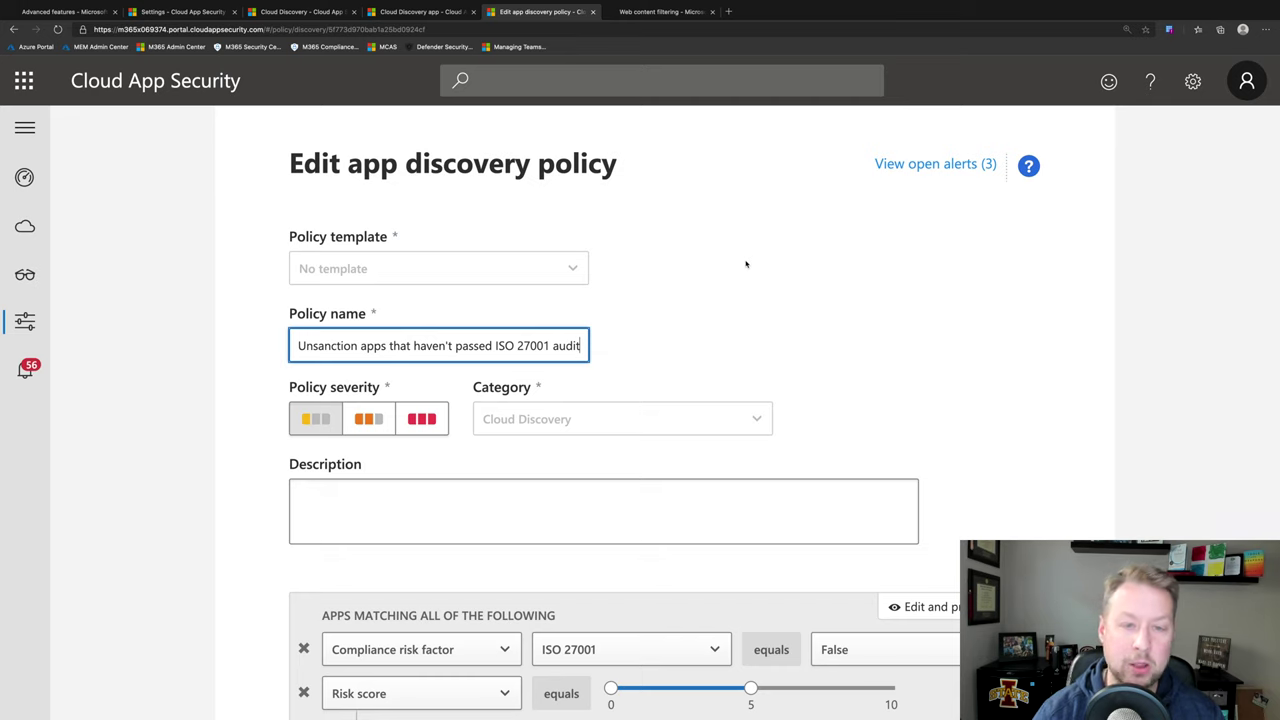
key("ctrl+Tab")
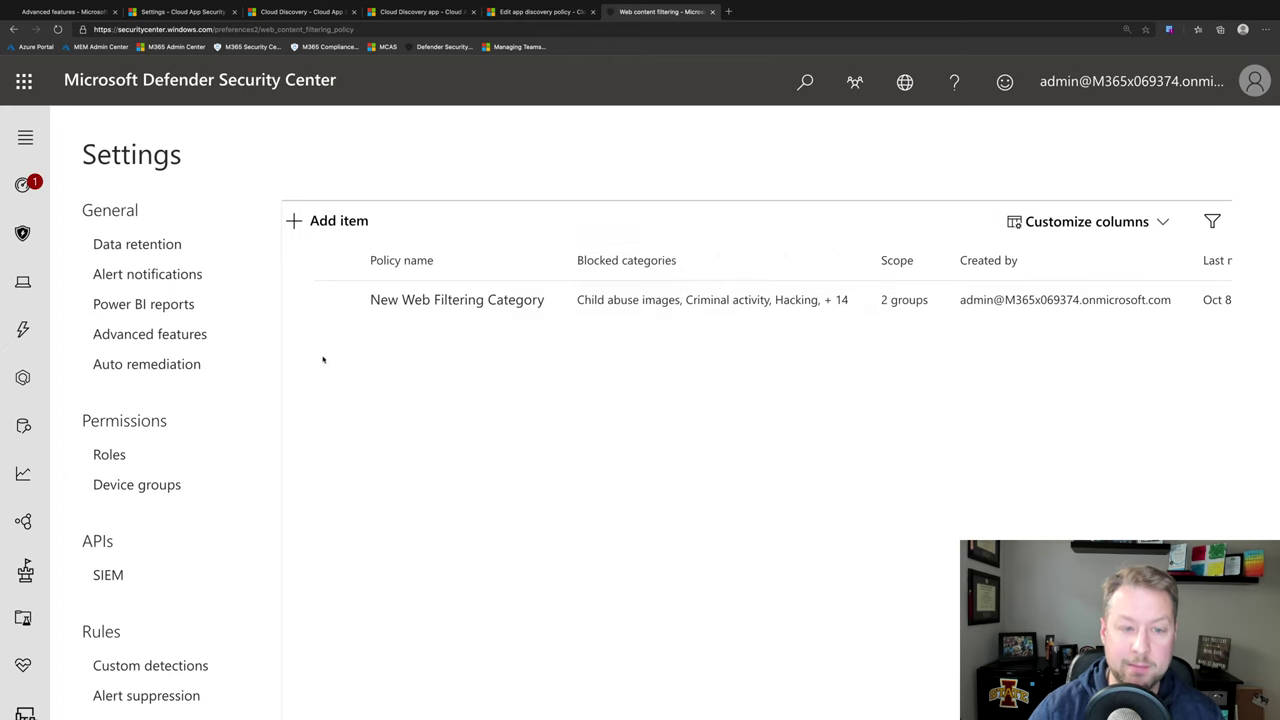
- Review the New Web Filtering Category policy's blocked categories, such as Games under Leisure, then close it
left_click(416, 302)
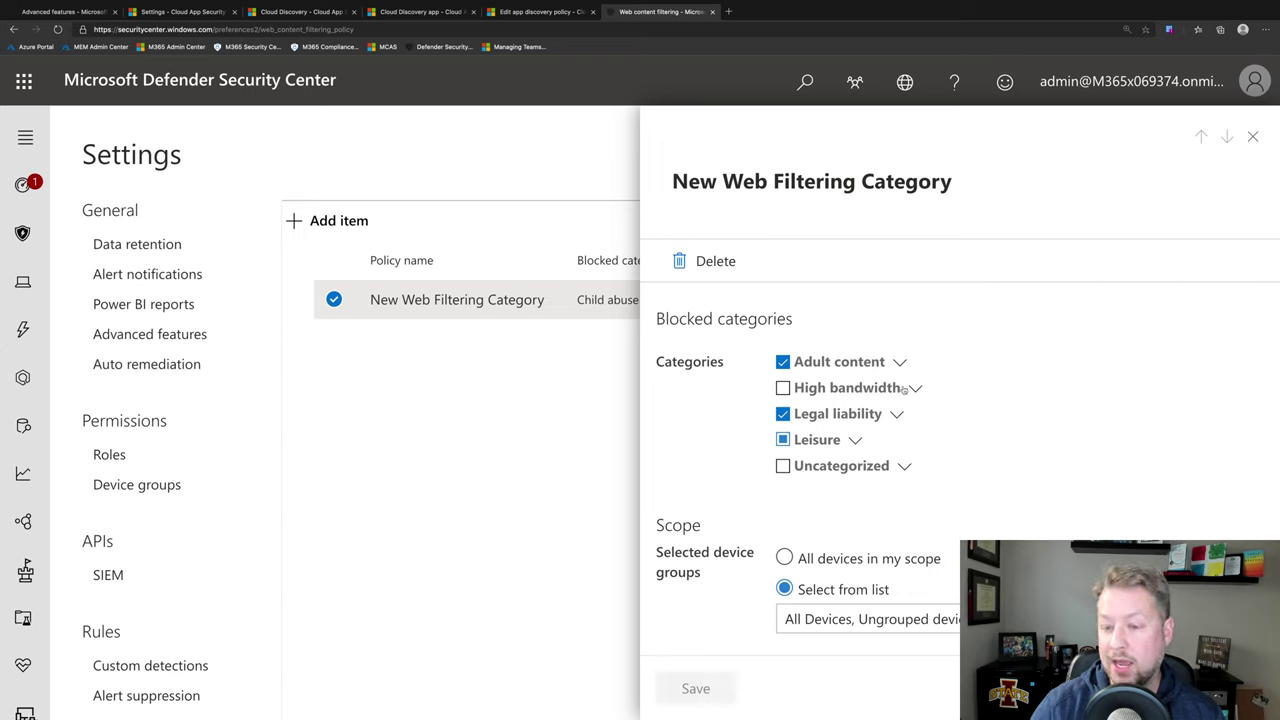
left_click(856, 440)
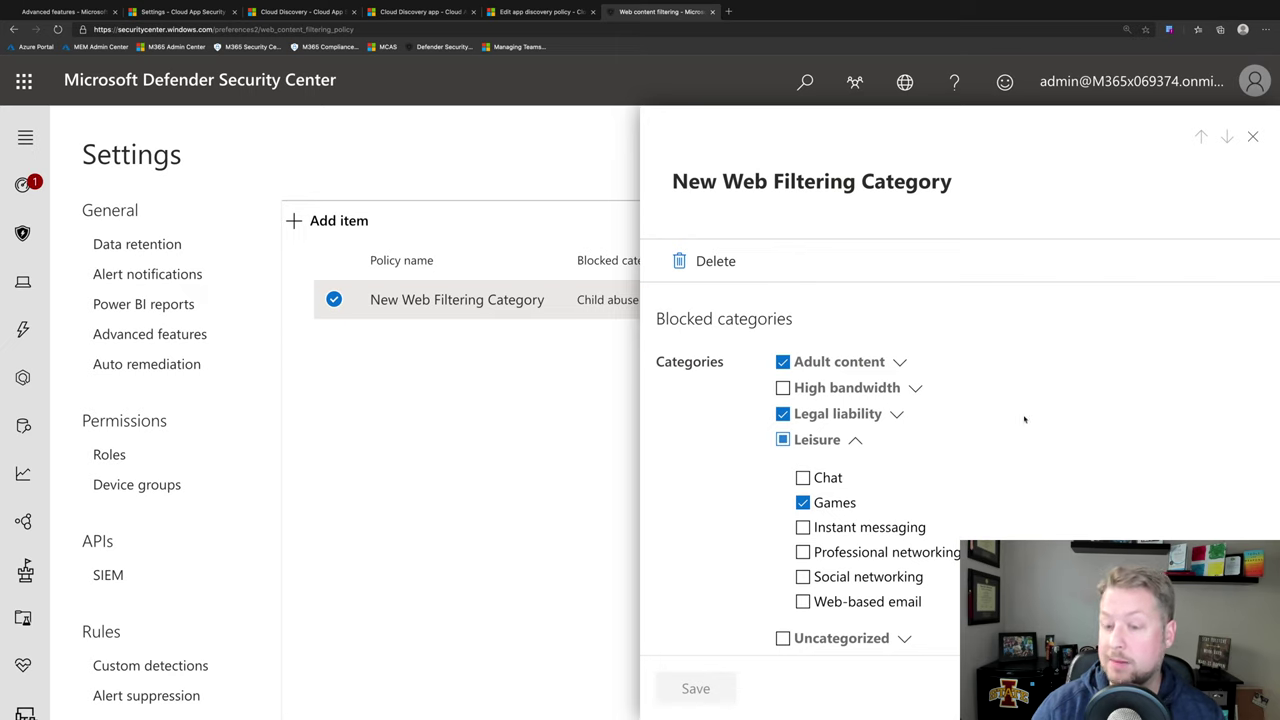
scroll(1021, 467, "down", 2)
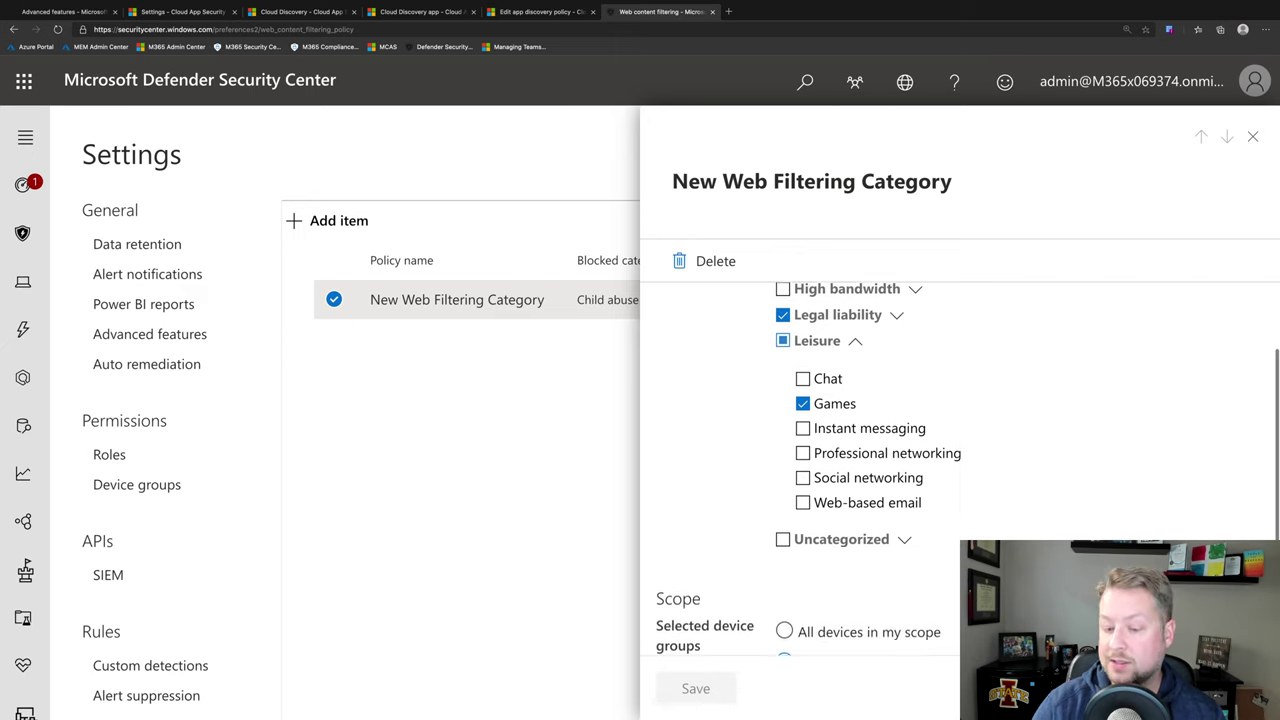
scroll(1021, 467, "up", 1)
scroll(1021, 467, "down", 2)
scroll(957, 600, "down", 1)
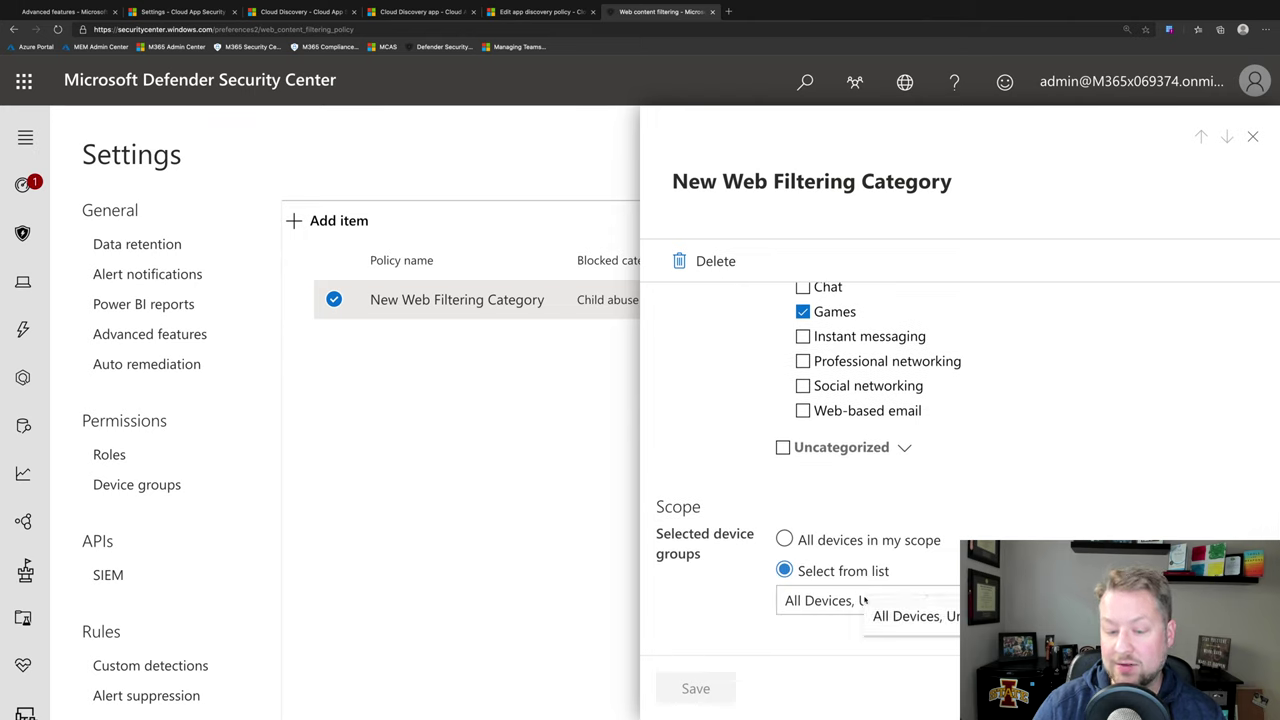
scroll(1146, 426, "up", 4)
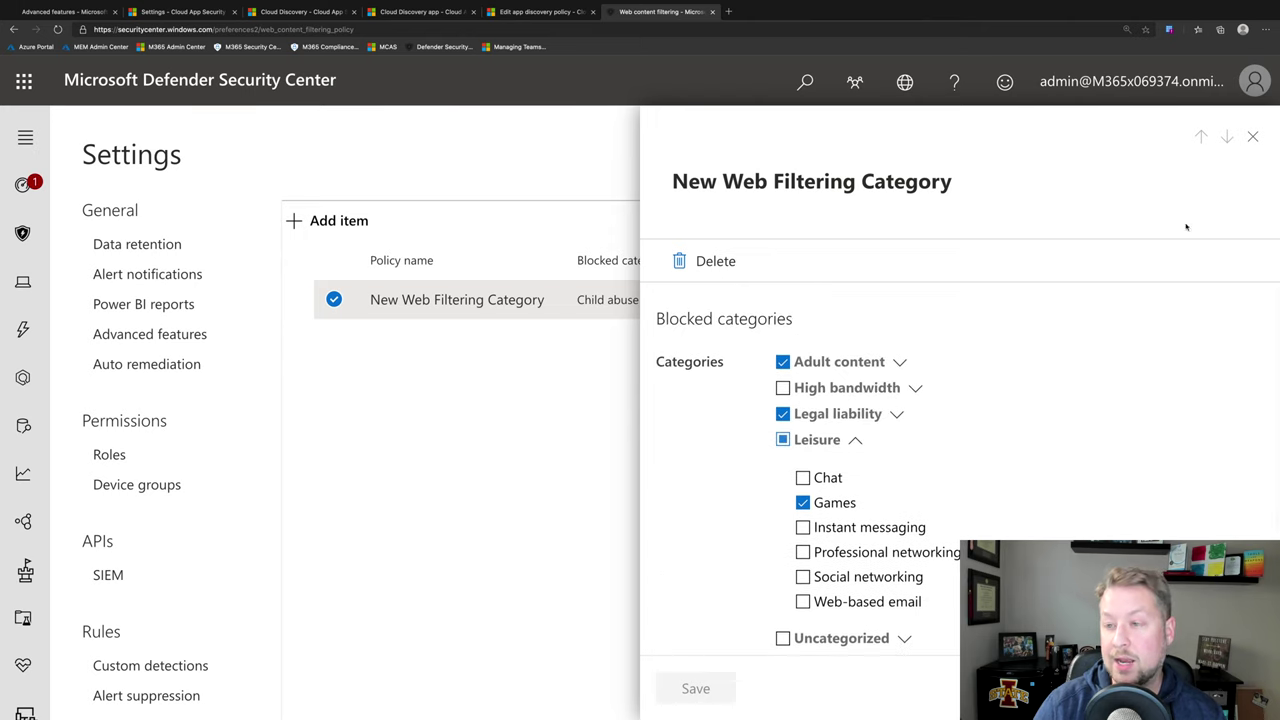
left_click(1252, 136)
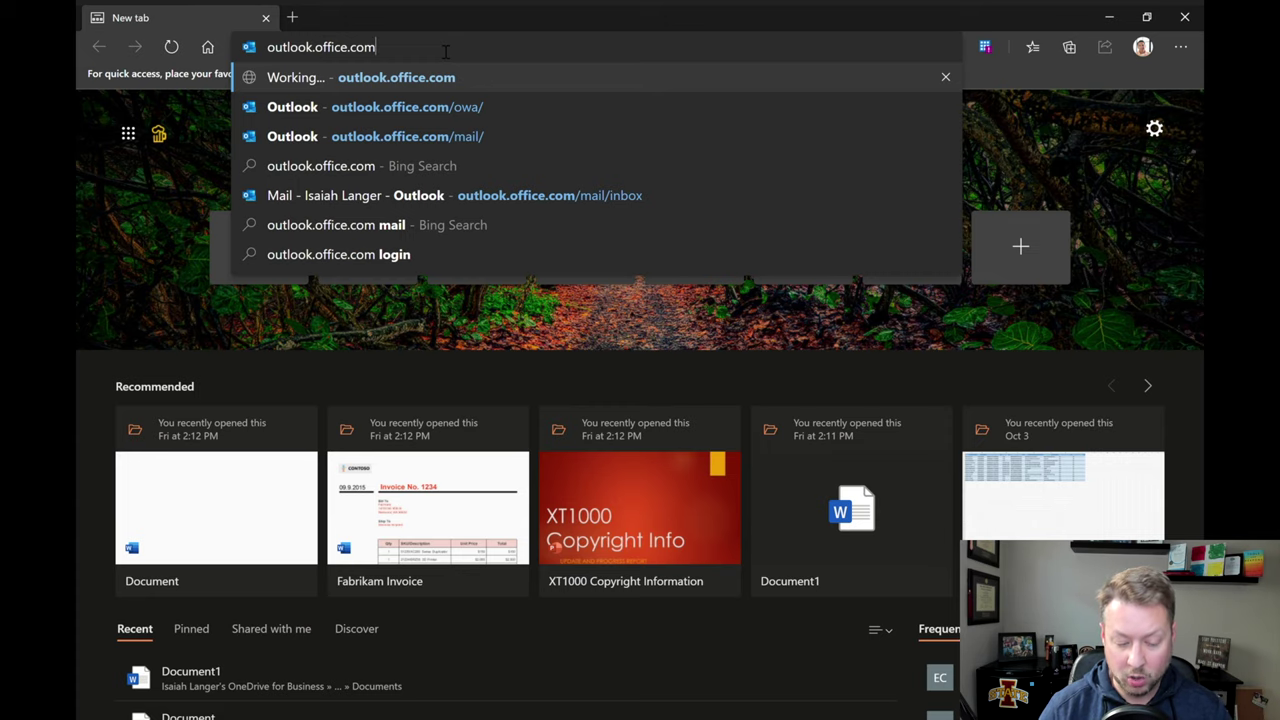
- Load the Outlook inbox, then try facebook.com in a new tab and see it blocked
key("Return")
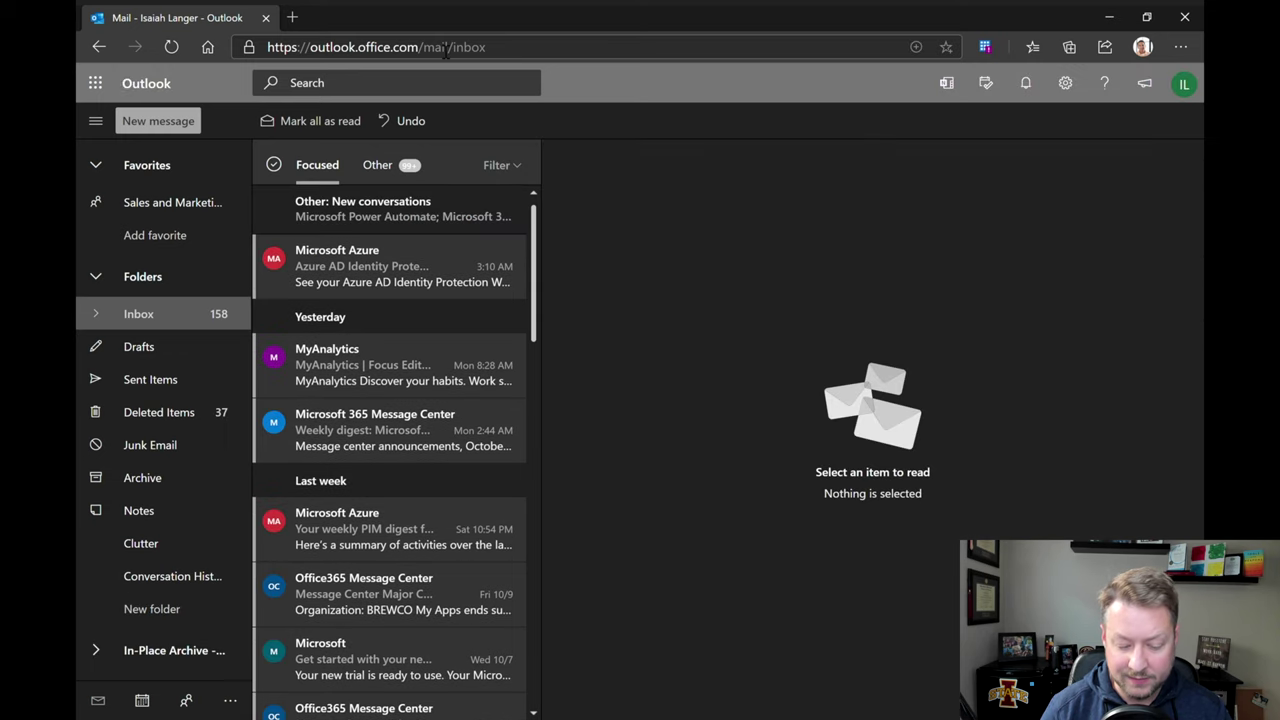
left_click(292, 18)
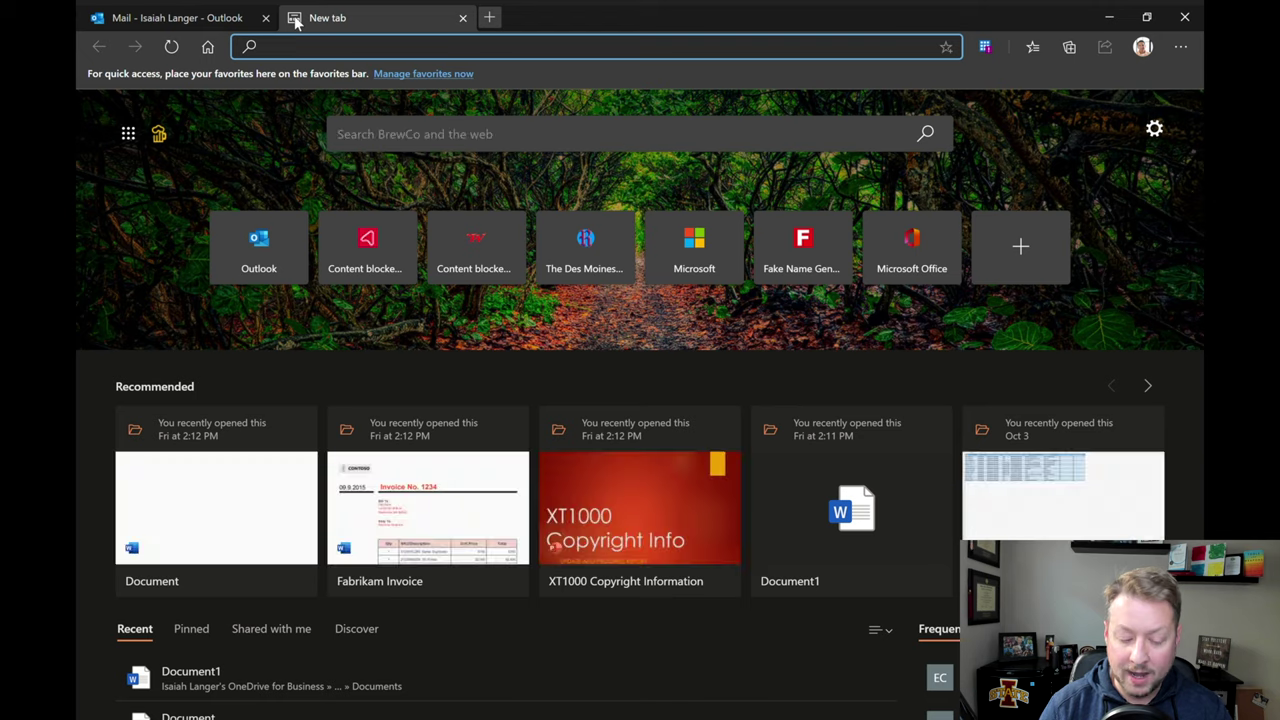
type("face")
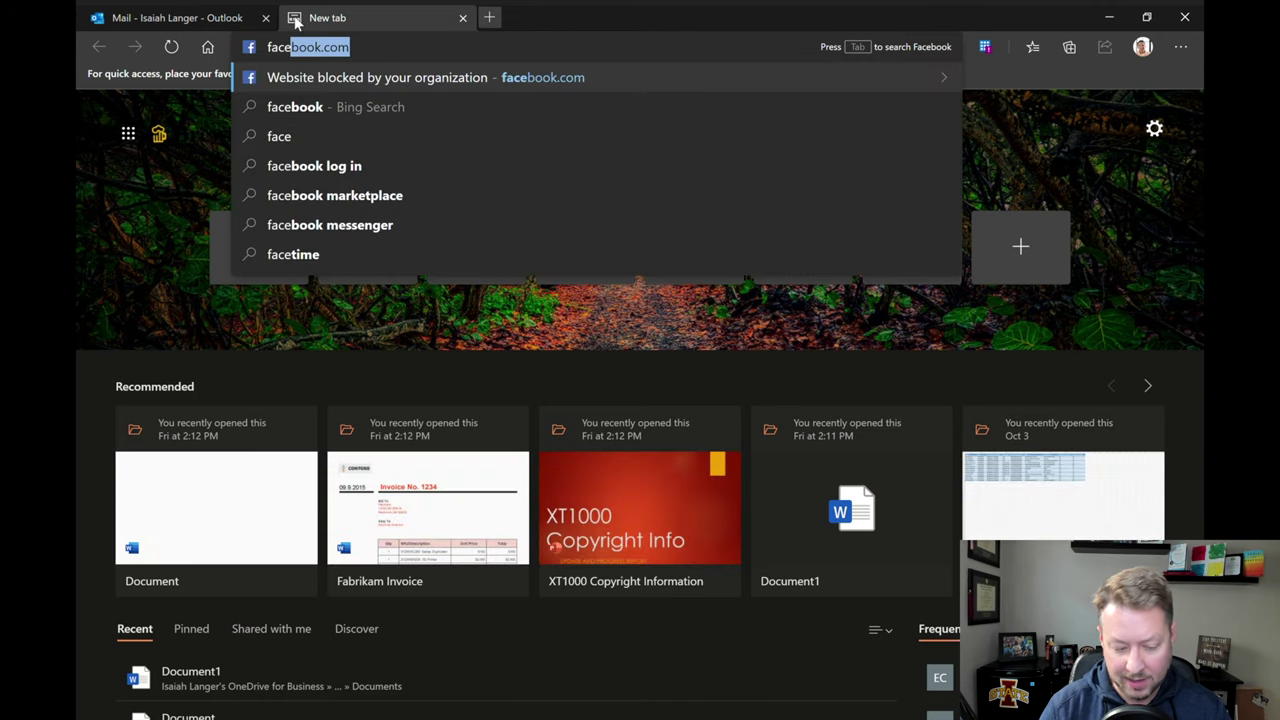
key("Return")
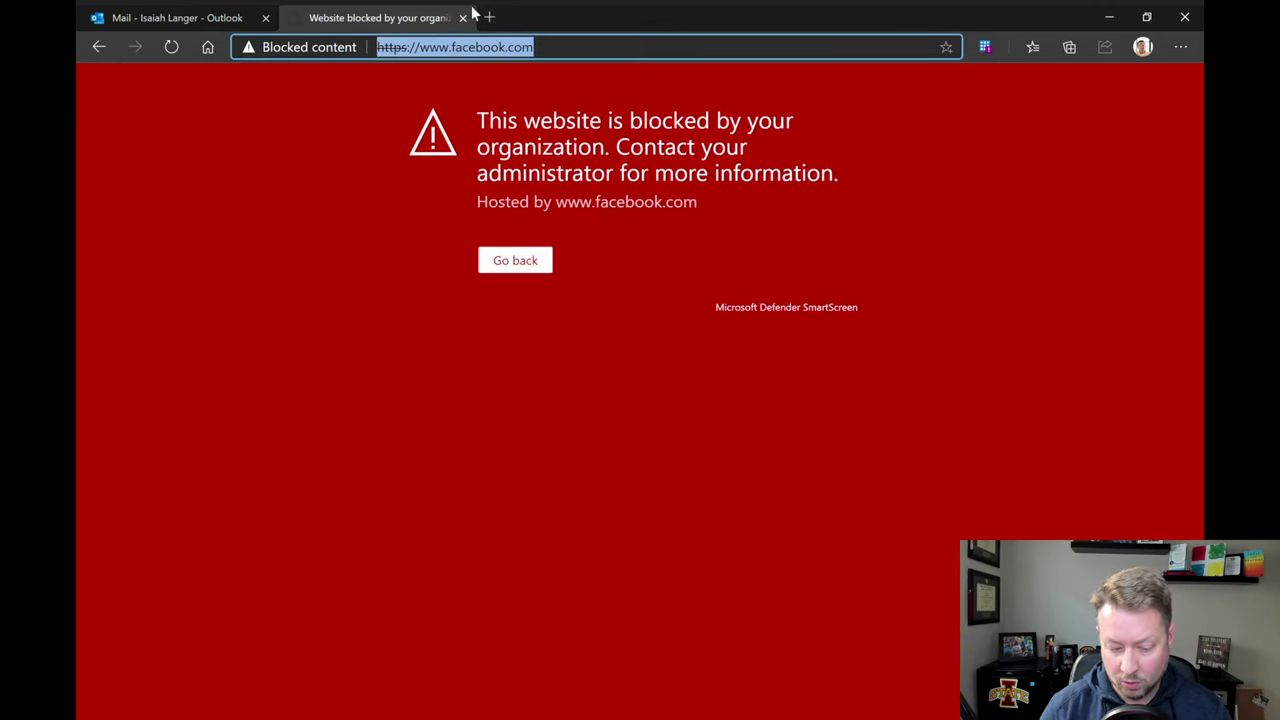
- Try twitter.com in a new tab, see it blocked, then enter arkadium.com in another tab
left_click(488, 17)
type("twitter.com")
key("Return")
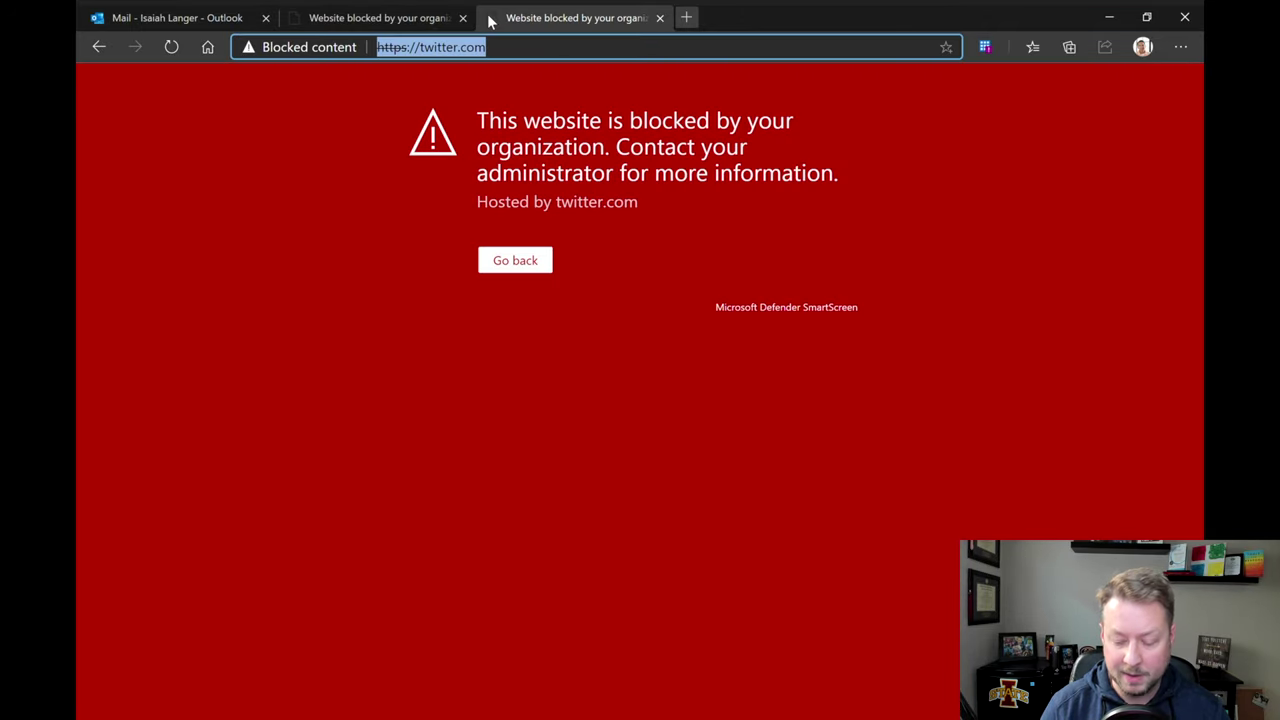
left_click(686, 17)
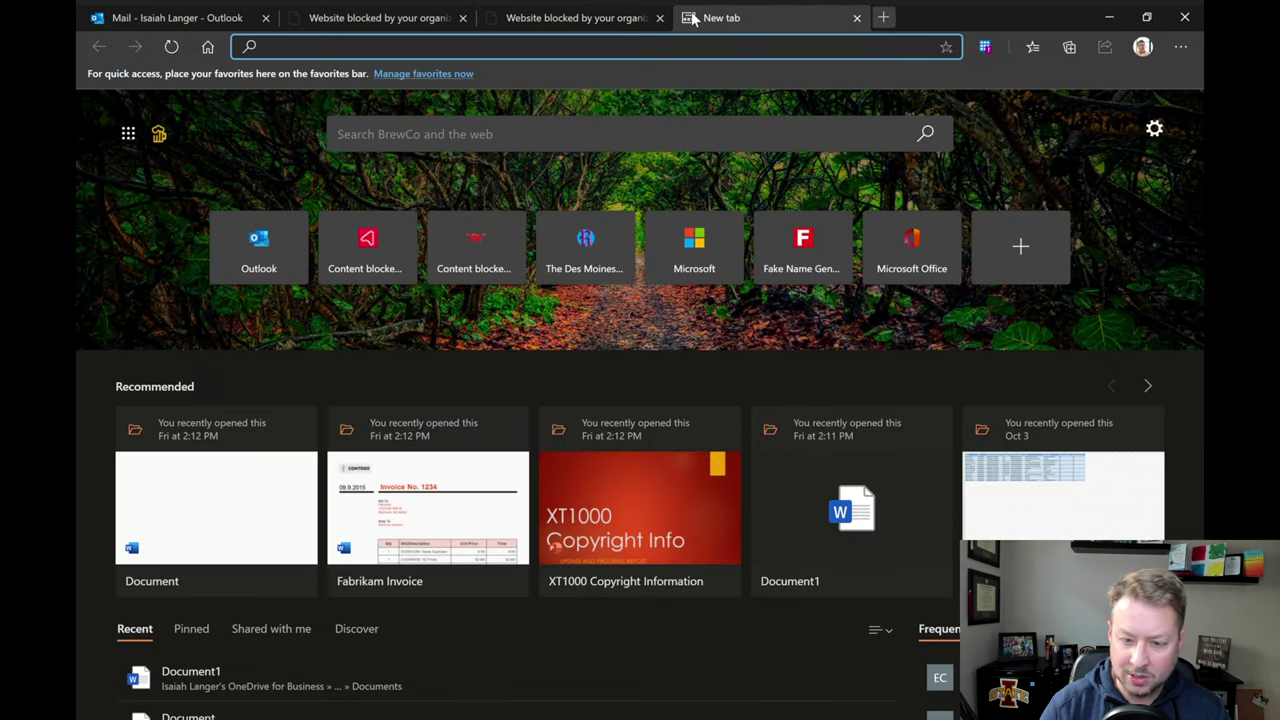
type("arkadium.com")
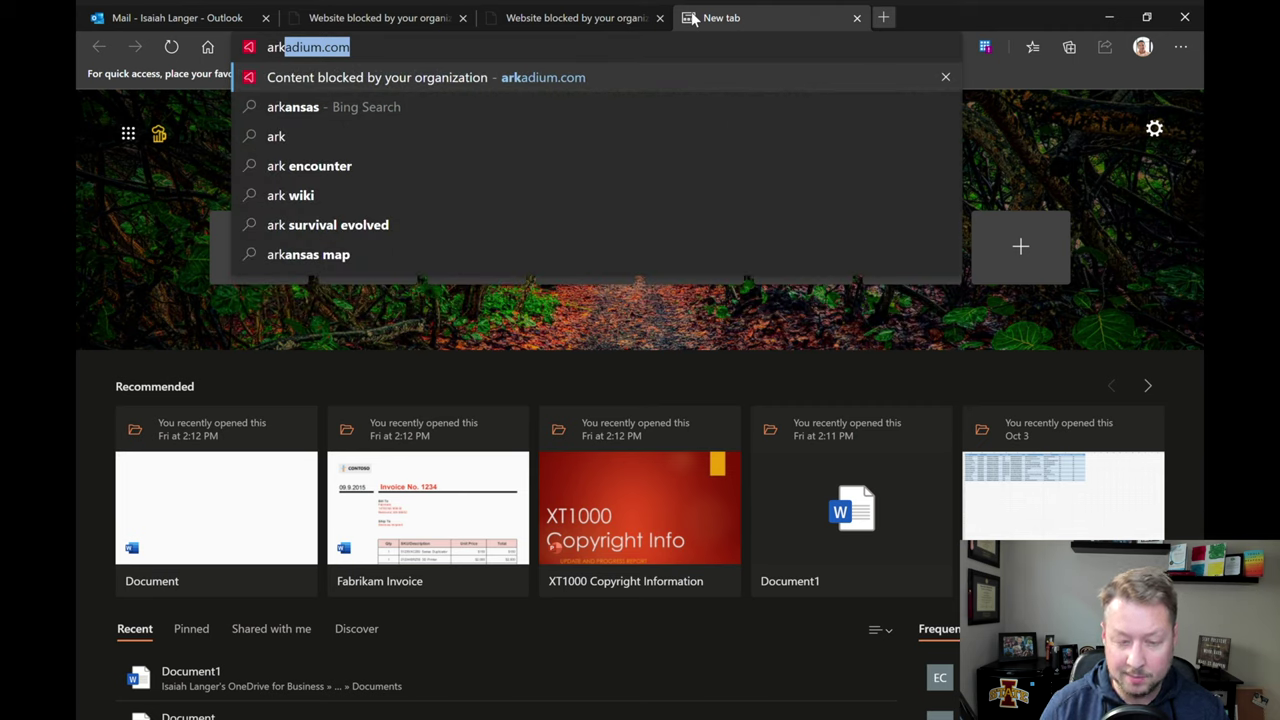
- Load arkadium.com and get the 'This content is blocked' page
key("Return")
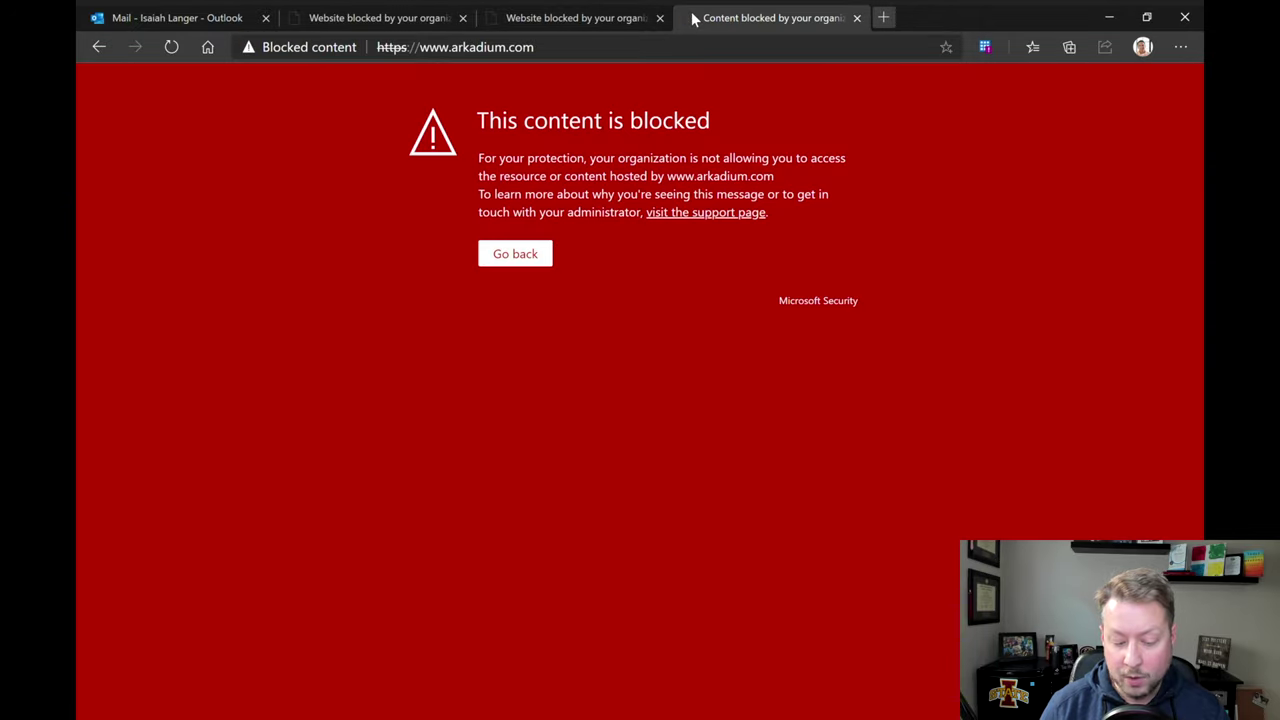